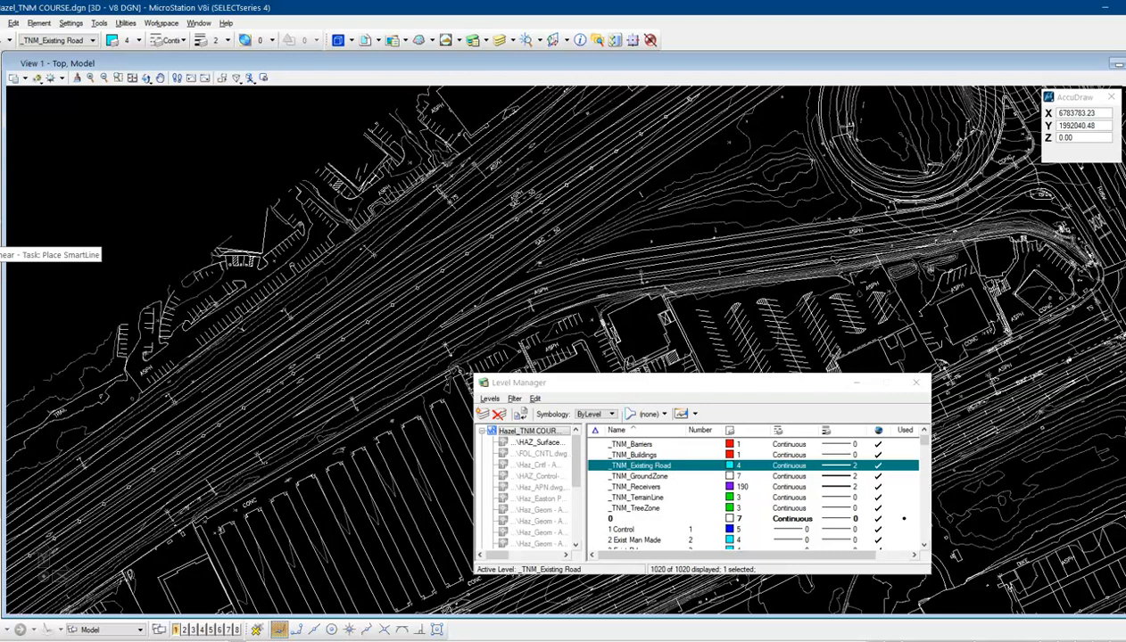
Start Place SmartLine with Lines segments and Sharp vertices, and turn off AccuDraw
{"action": "left_click", "coordinate": [2, 239]}
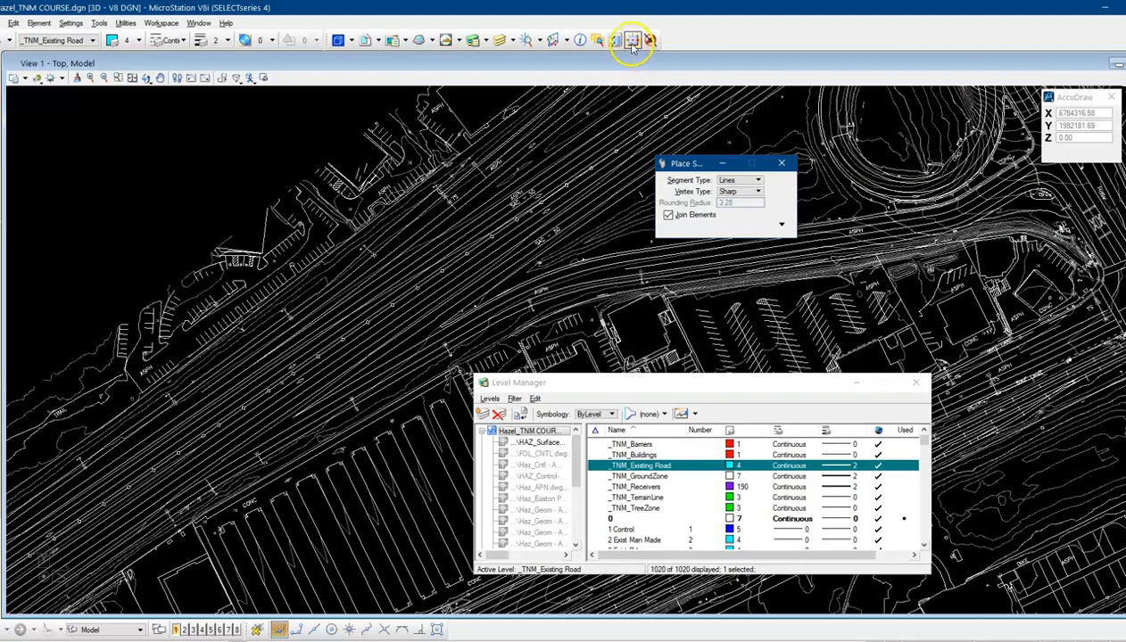
{"action": "left_click", "coordinate": [632, 40]}
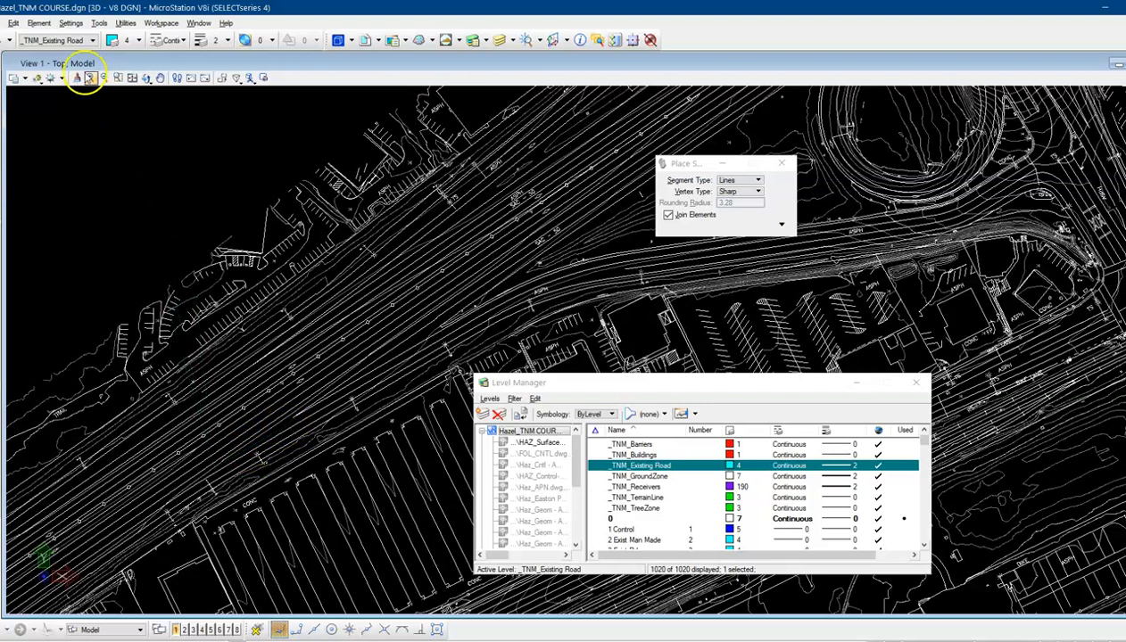
{"action": "left_click", "coordinate": [90, 79]}
{"action": "left_click", "coordinate": [363, 357]}
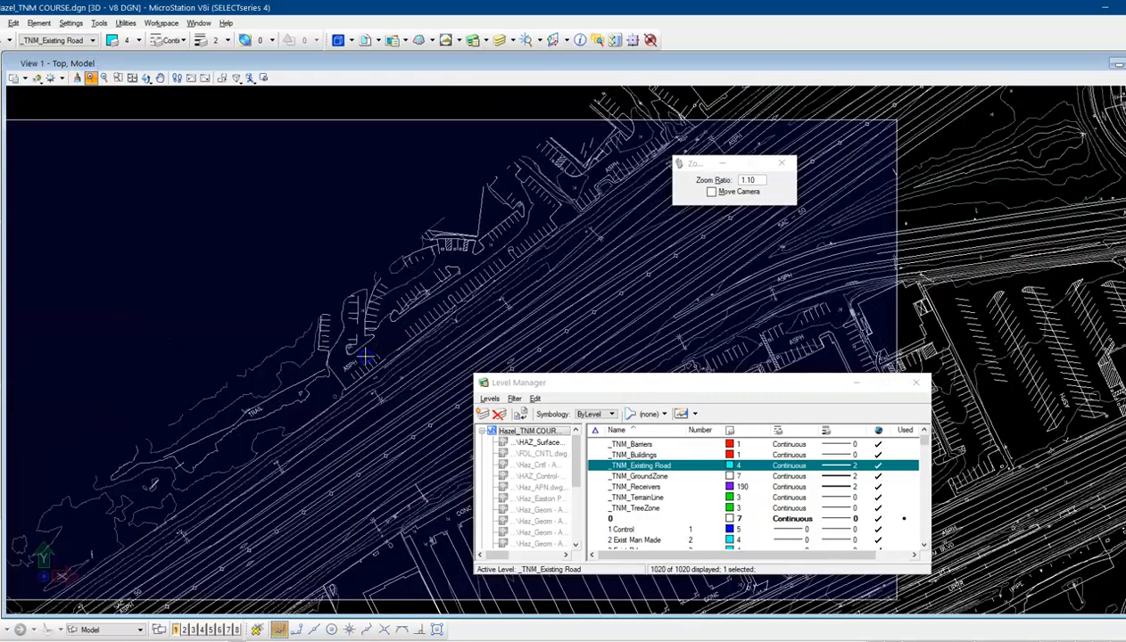
{"action": "left_click", "coordinate": [401, 508]}
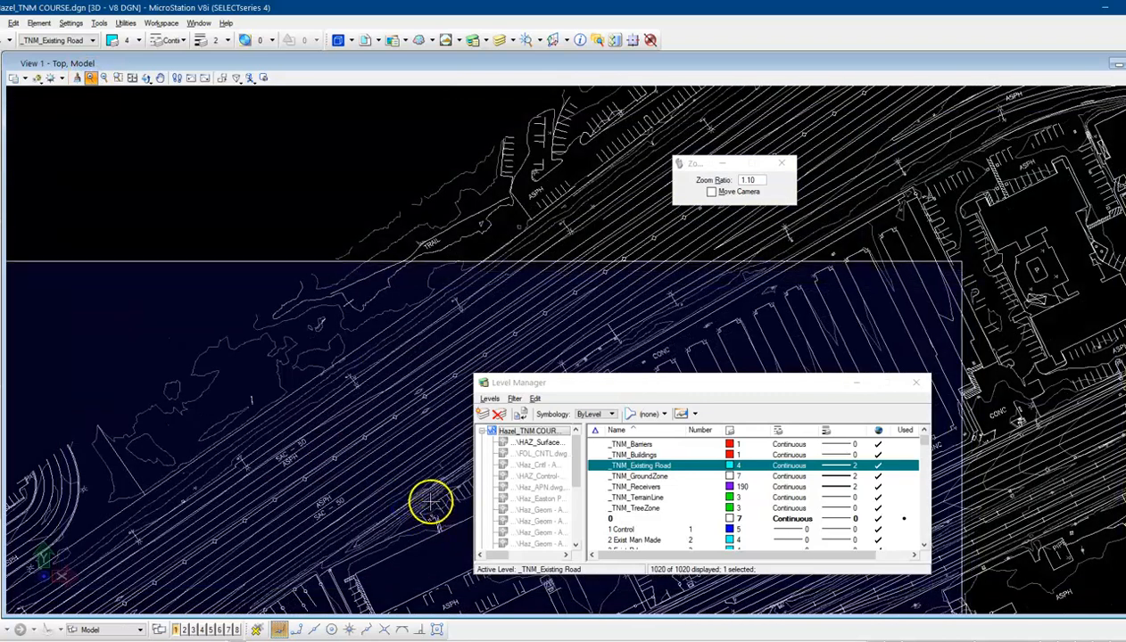
{"action": "left_click", "coordinate": [432, 504]}
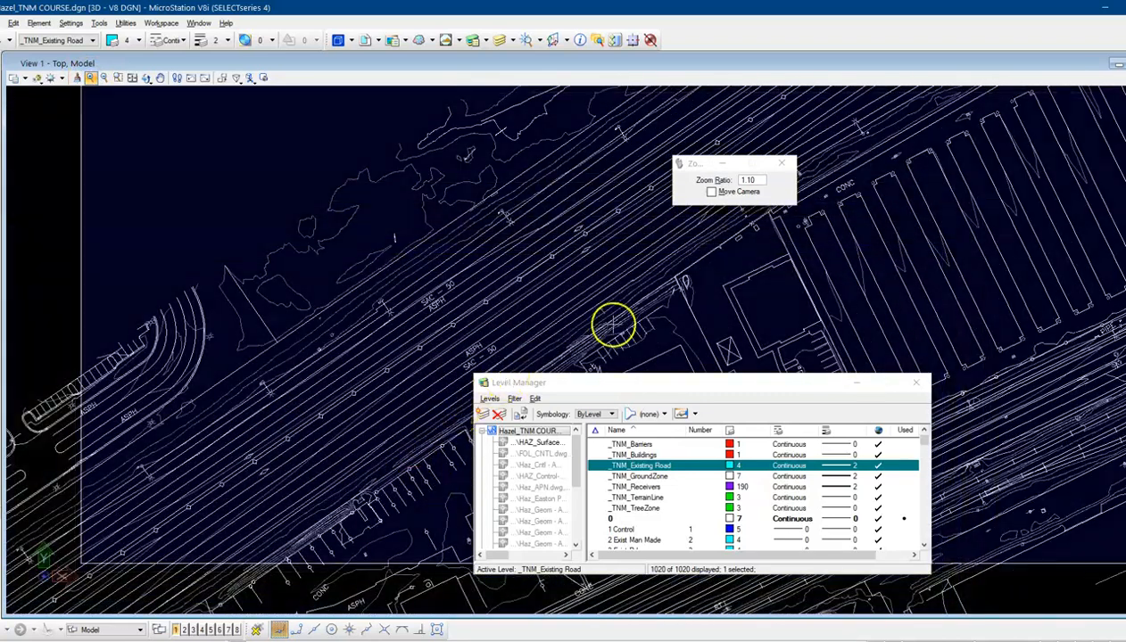
{"action": "left_click", "coordinate": [895, 175]}
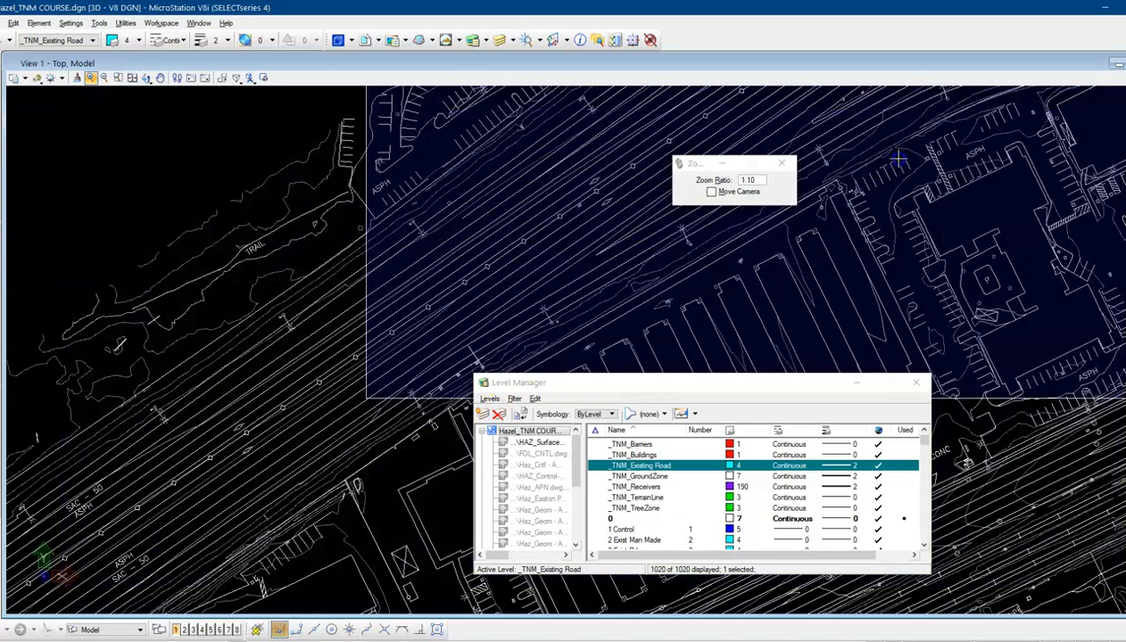
{"action": "right_click", "coordinate": [834, 179]}
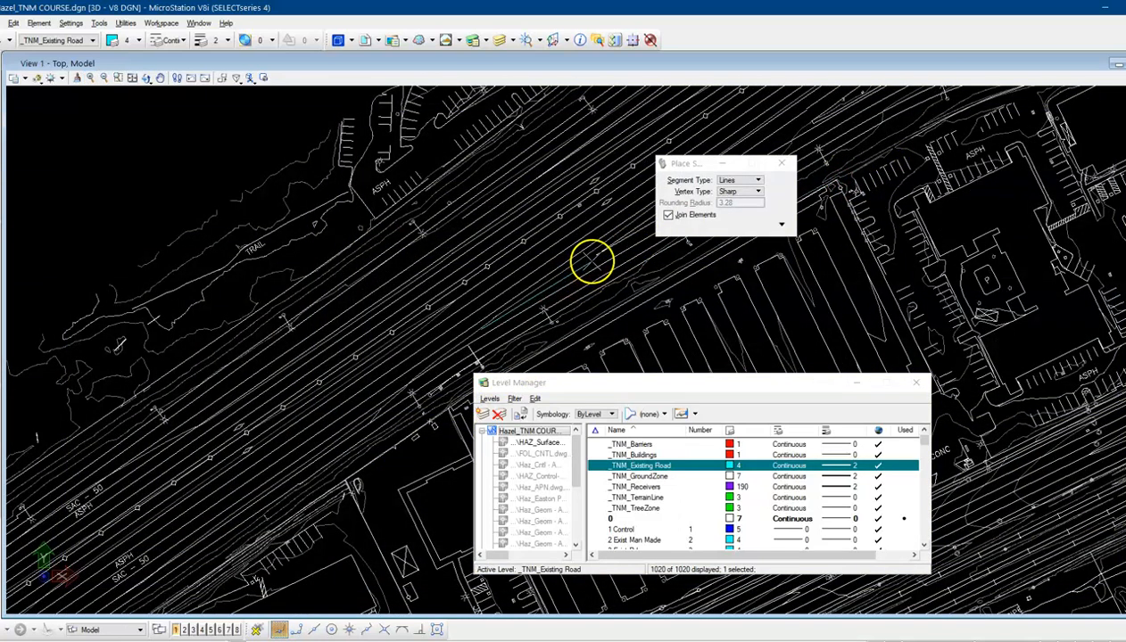
{"action": "left_click", "coordinate": [91, 78]}
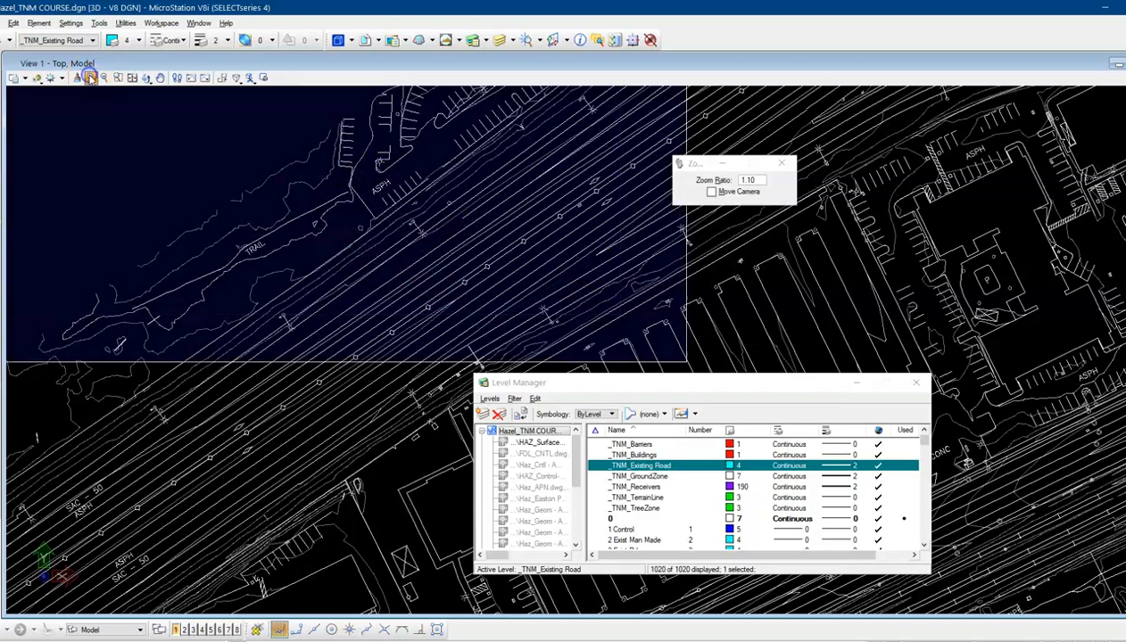
{"action": "left_click", "coordinate": [622, 229]}
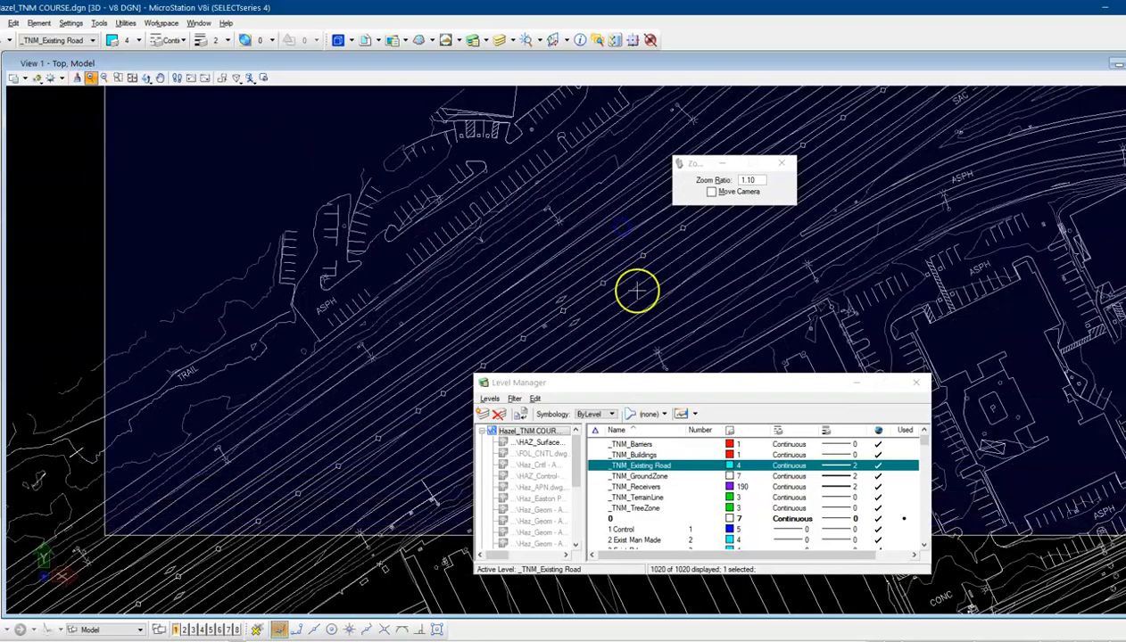
{"action": "left_click", "coordinate": [686, 326]}
{"action": "right_click", "coordinate": [686, 327]}
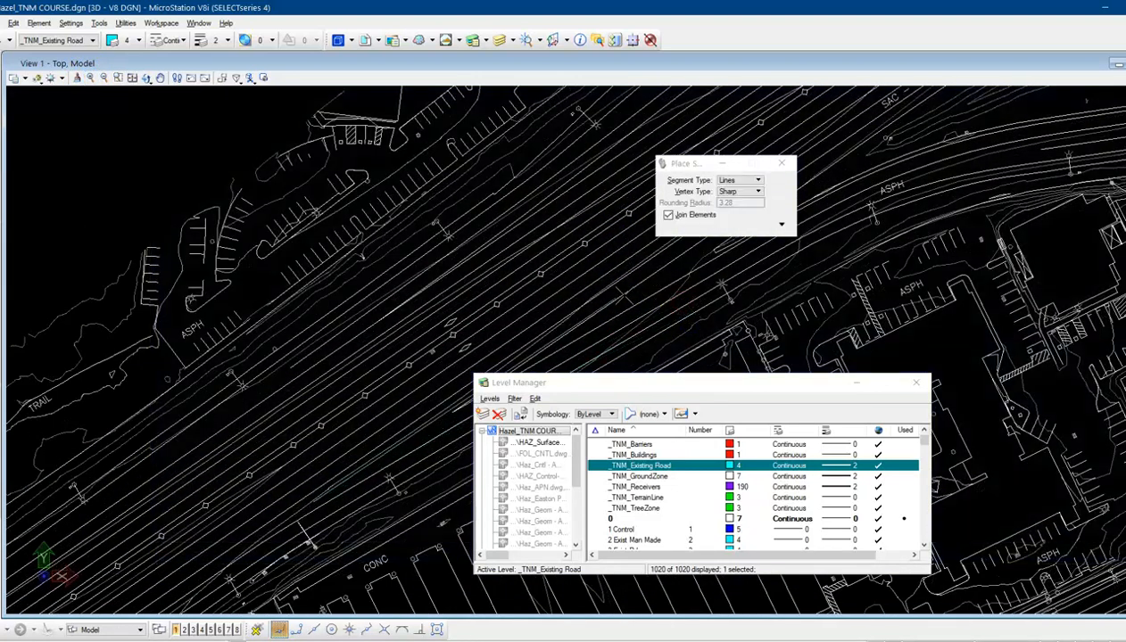
Begin a SmartLine on level _TNM_Existing Road by placing vertices along the road edge near the trail
{"action": "left_click_drag", "start_coordinate": [571, 383], "coordinate": [72, 118]}
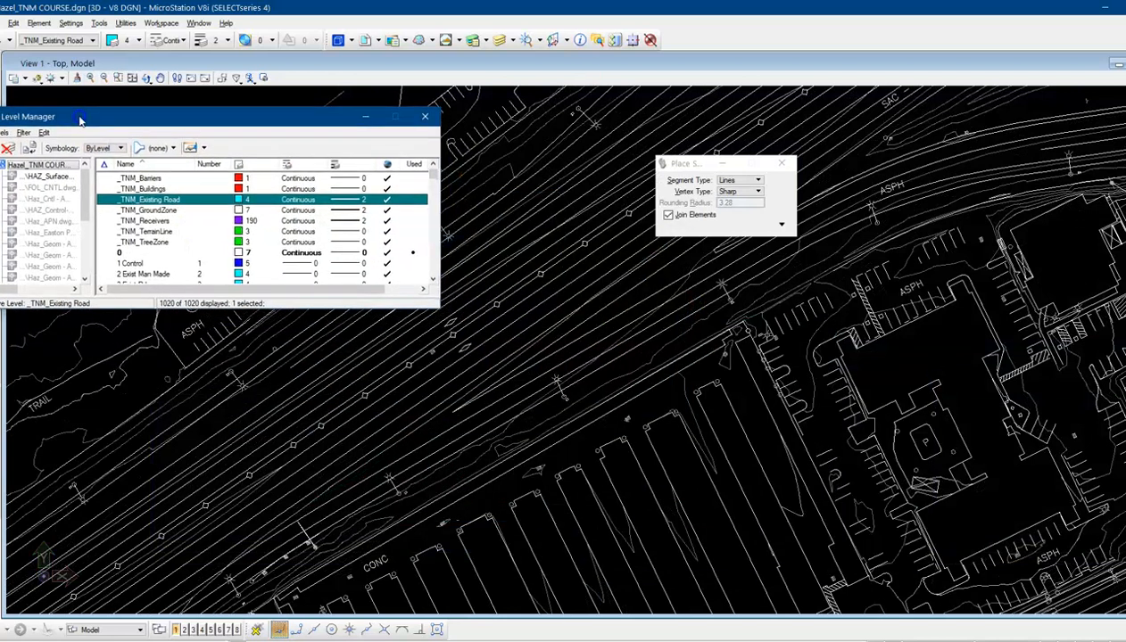
{"action": "left_click", "coordinate": [507, 387]}
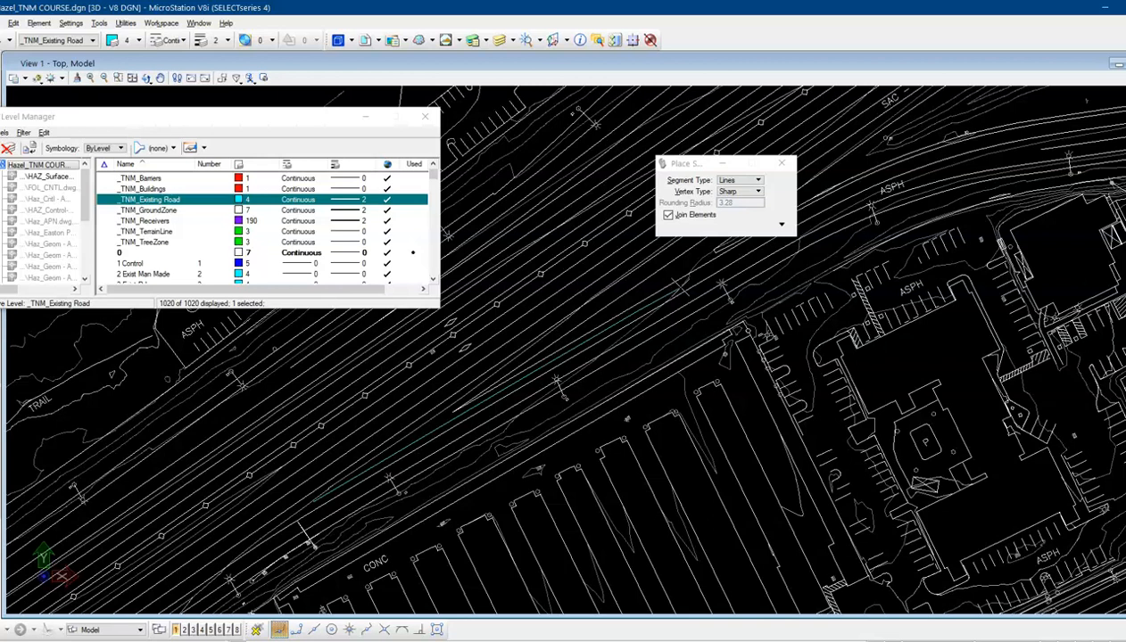
{"action": "left_click", "coordinate": [682, 297]}
{"action": "left_click", "coordinate": [680, 308]}
{"action": "left_click", "coordinate": [681, 296]}
{"action": "left_click", "coordinate": [729, 258]}
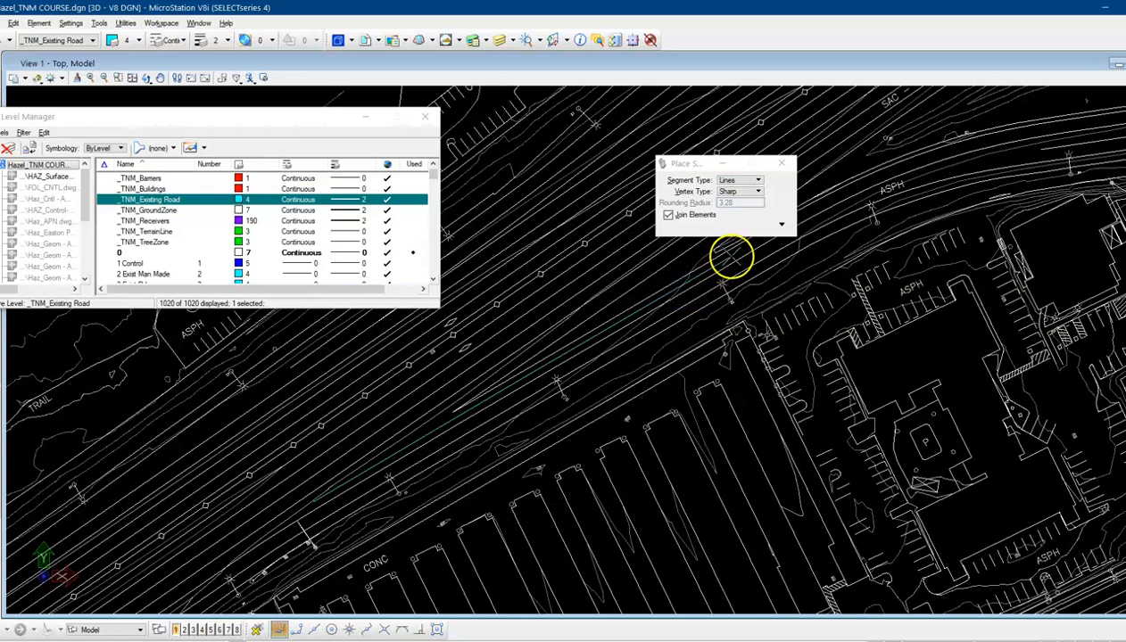
Continue the SmartLine eastward along the same road edge, placing vertices past the ASPH label
{"action": "left_click", "coordinate": [727, 132]}
{"action": "left_click_drag", "start_coordinate": [687, 163], "coordinate": [574, 163]}
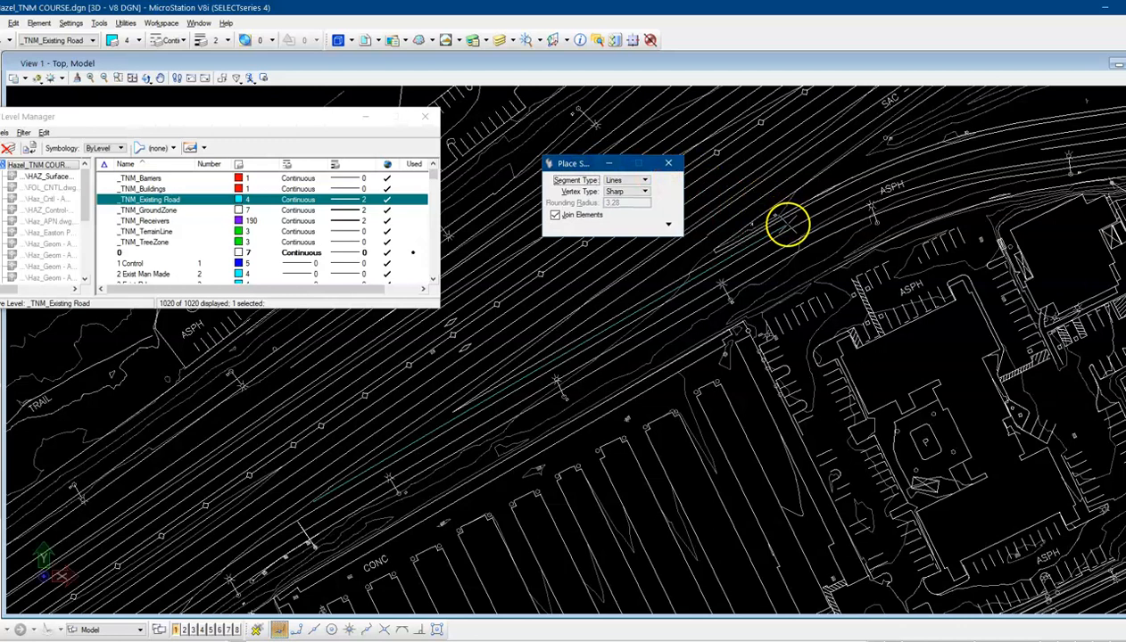
{"action": "left_click", "coordinate": [786, 223]}
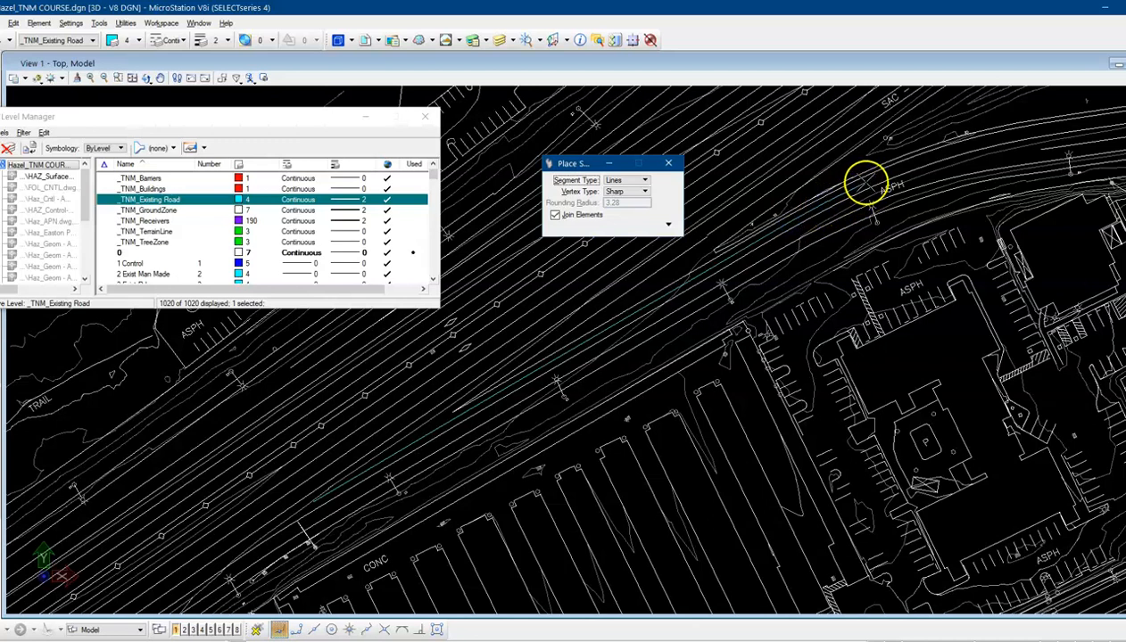
{"action": "left_click", "coordinate": [866, 183]}
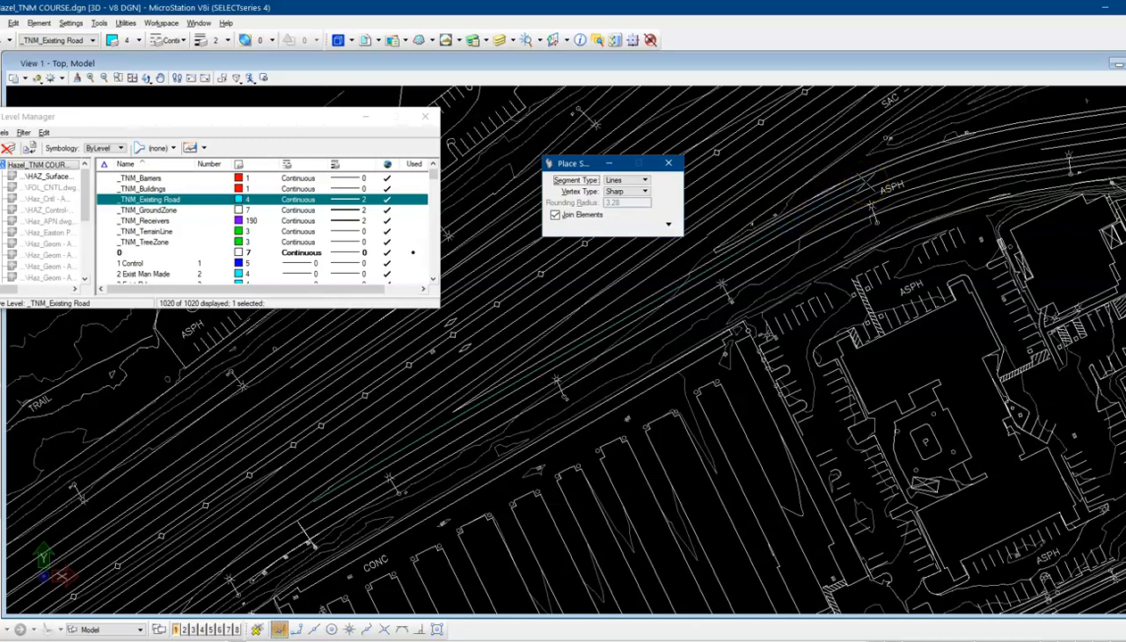
{"action": "left_click", "coordinate": [914, 163]}
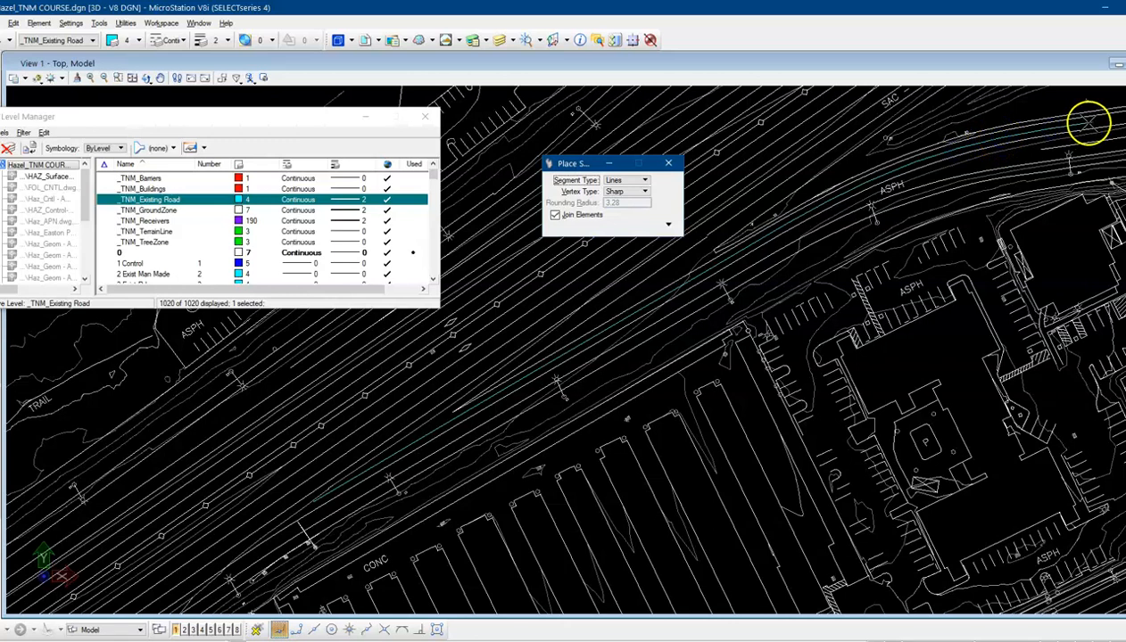
{"action": "left_click", "coordinate": [1090, 123]}
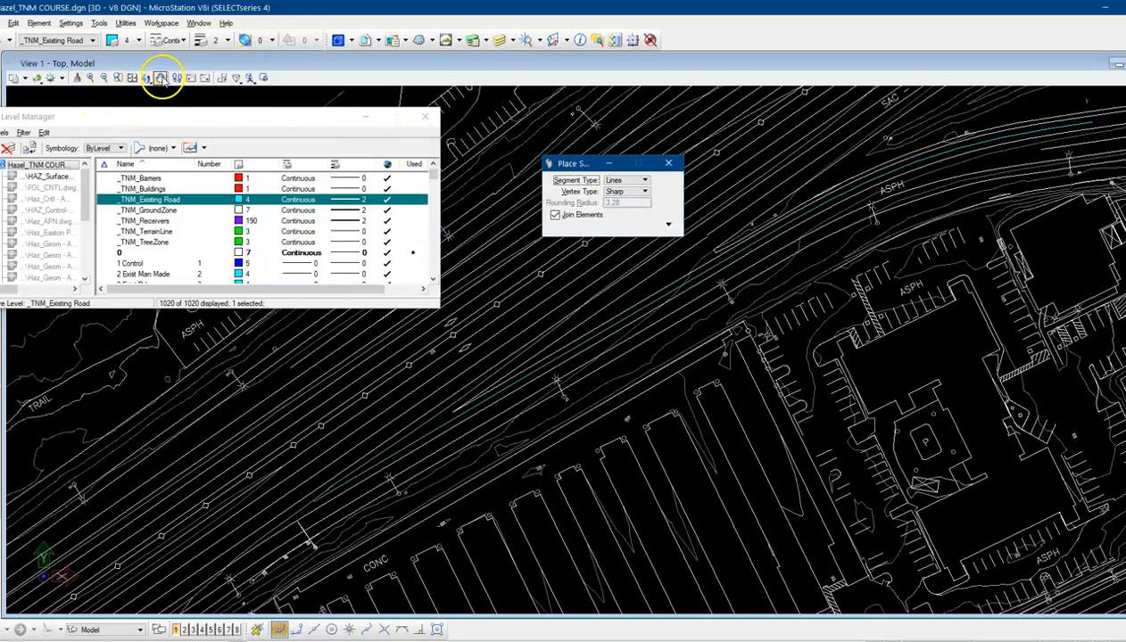
Extend the SmartLine east along the road edge to a vertex near the intersection curb return
{"action": "left_click", "coordinate": [160, 78]}
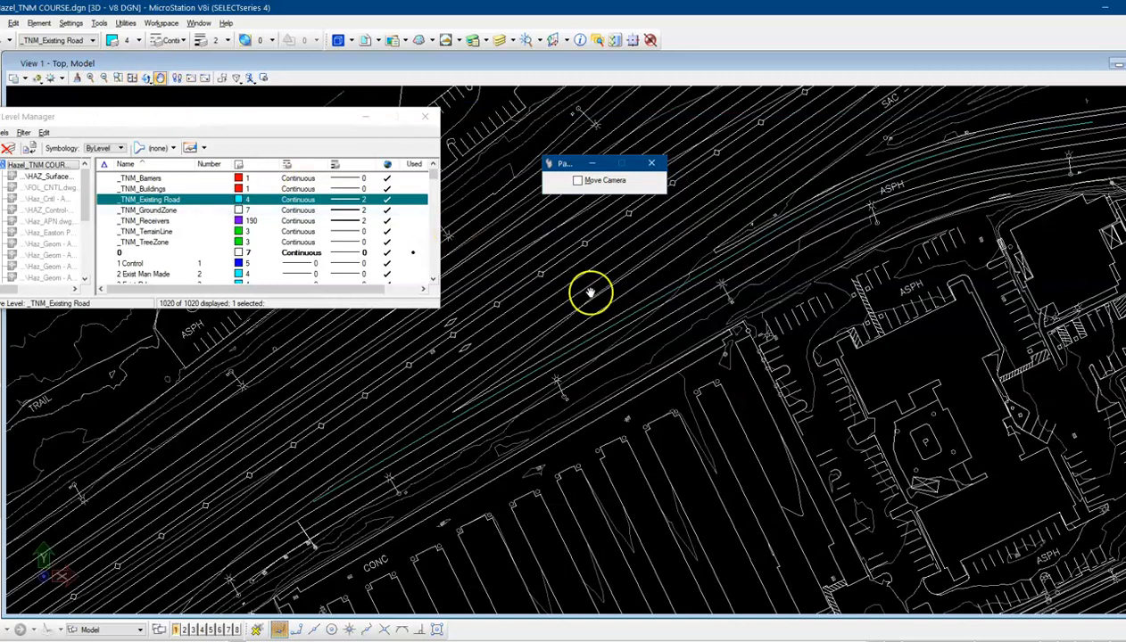
{"action": "mouse_move", "coordinate": [757, 254]}
{"action": "left_mouse_down"}
{"action": "mouse_move", "coordinate": [593, 346]}
{"action": "mouse_move", "coordinate": [220, 410]}
{"action": "mouse_move", "coordinate": [211, 422]}
{"action": "left_mouse_up"}
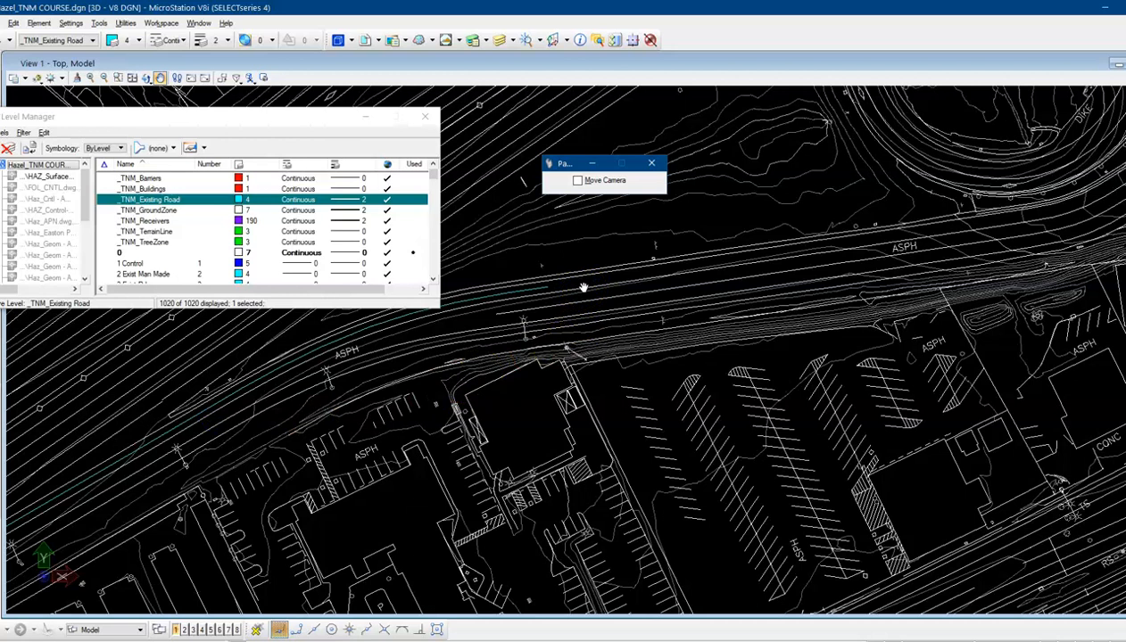
{"action": "right_click", "coordinate": [582, 288]}
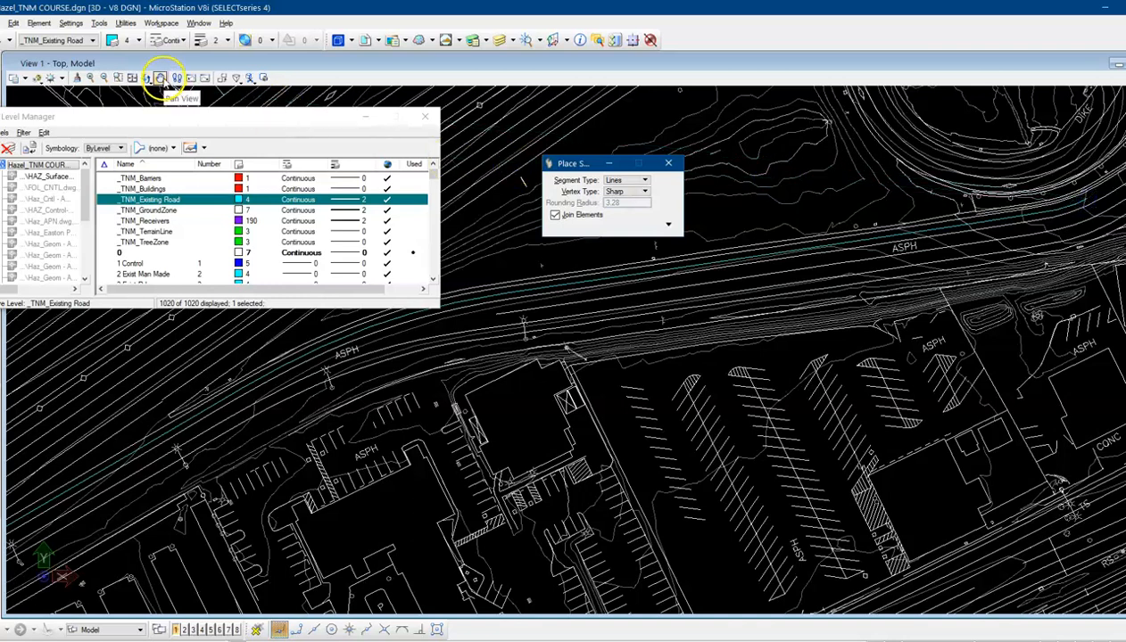
{"action": "left_click", "coordinate": [161, 78]}
{"action": "left_click_drag", "start_coordinate": [885, 276], "coordinate": [360, 473]}
{"action": "right_click", "coordinate": [520, 391]}
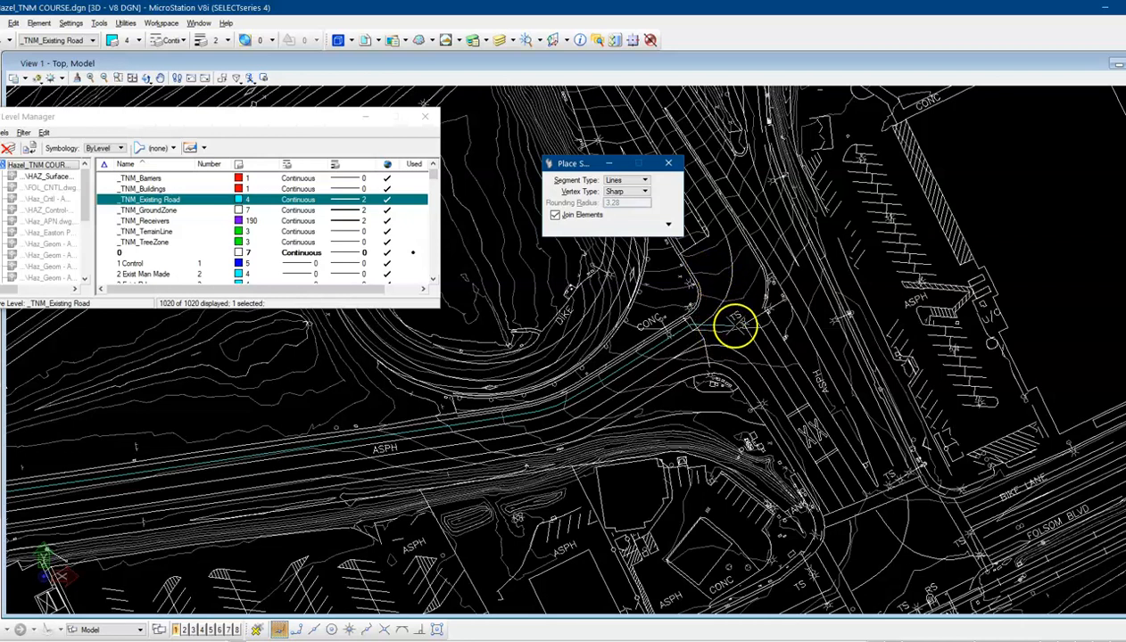
{"action": "left_click", "coordinate": [735, 325]}
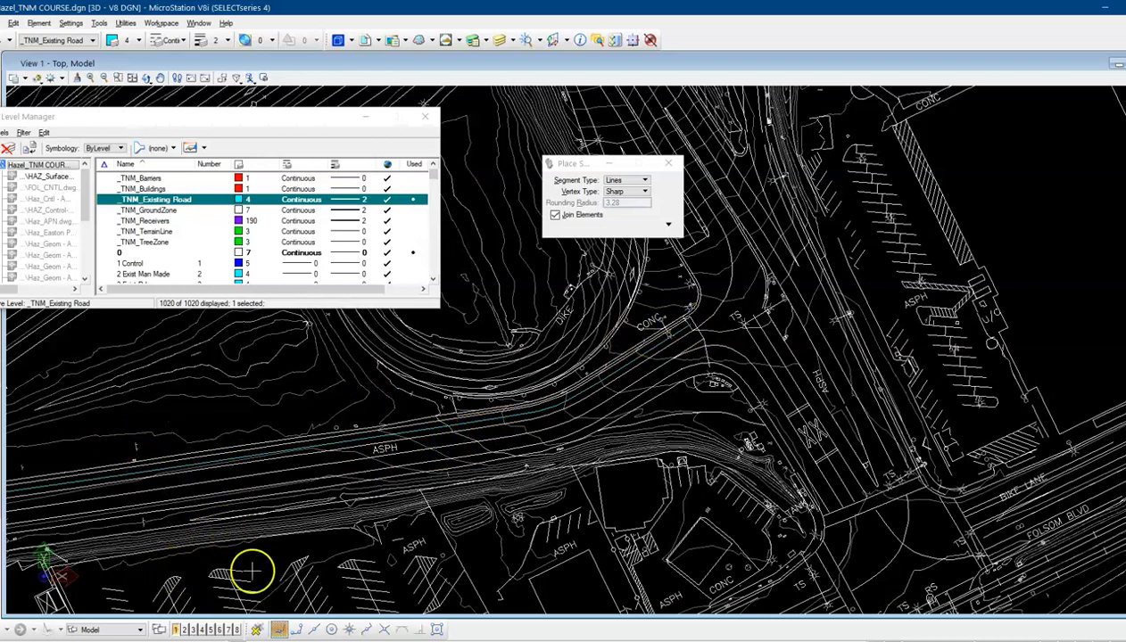
Restart Place SmartLine and trace a new line along the upper road edge, placing a vertex far to the east
{"action": "left_click", "coordinate": [160, 77]}
{"action": "mouse_move", "coordinate": [180, 436]}
{"action": "left_mouse_down"}
{"action": "mouse_move", "coordinate": [517, 382]}
{"action": "mouse_move", "coordinate": [771, 319]}
{"action": "mouse_move", "coordinate": [711, 271]}
{"action": "mouse_move", "coordinate": [641, 301]}
{"action": "left_mouse_up"}
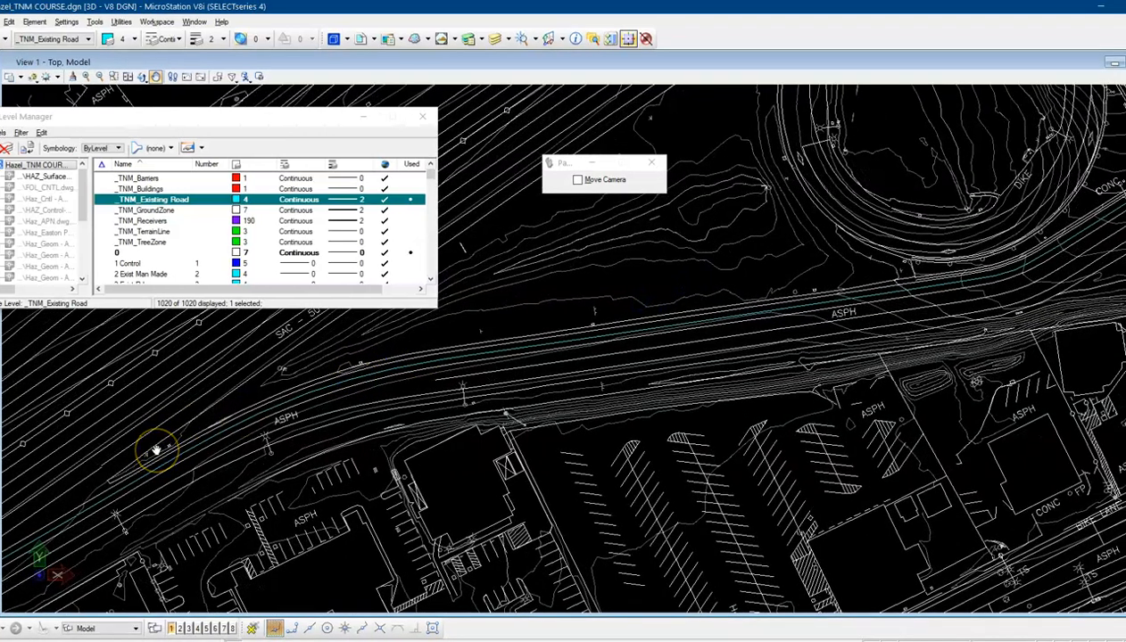
{"action": "mouse_move", "coordinate": [156, 450]}
{"action": "left_mouse_down"}
{"action": "mouse_move", "coordinate": [227, 368]}
{"action": "mouse_move", "coordinate": [331, 337]}
{"action": "left_mouse_up"}
{"action": "mouse_move", "coordinate": [71, 484]}
{"action": "left_mouse_down"}
{"action": "mouse_move", "coordinate": [196, 409]}
{"action": "mouse_move", "coordinate": [283, 390]}
{"action": "mouse_move", "coordinate": [289, 368]}
{"action": "left_mouse_up"}
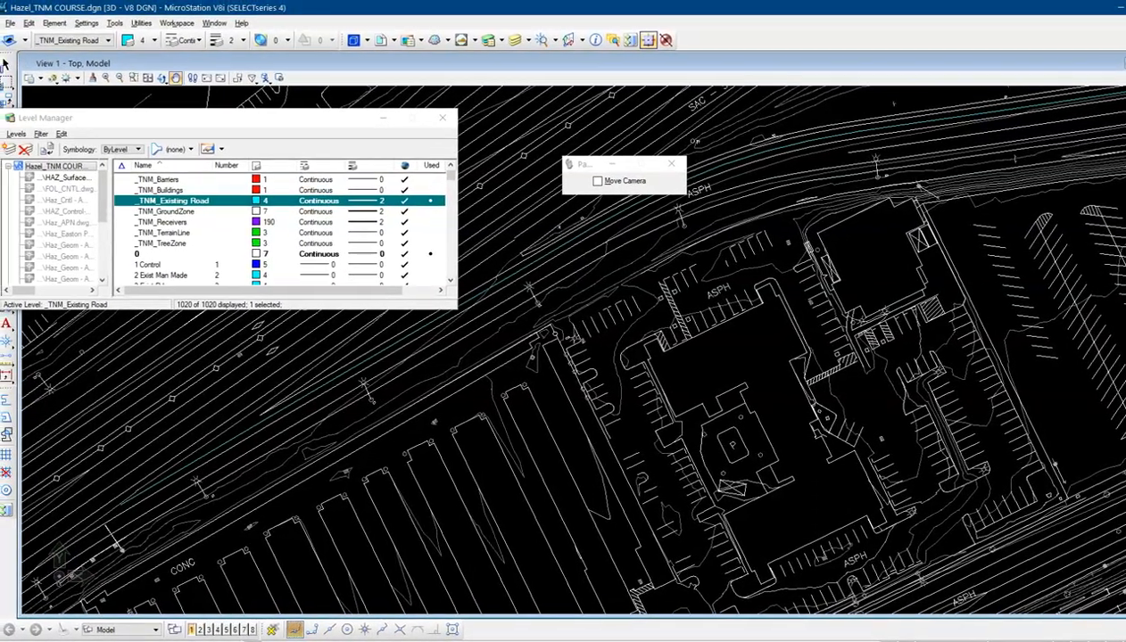
{"action": "left_click_drag", "start_coordinate": [139, 123], "coordinate": [246, 113]}
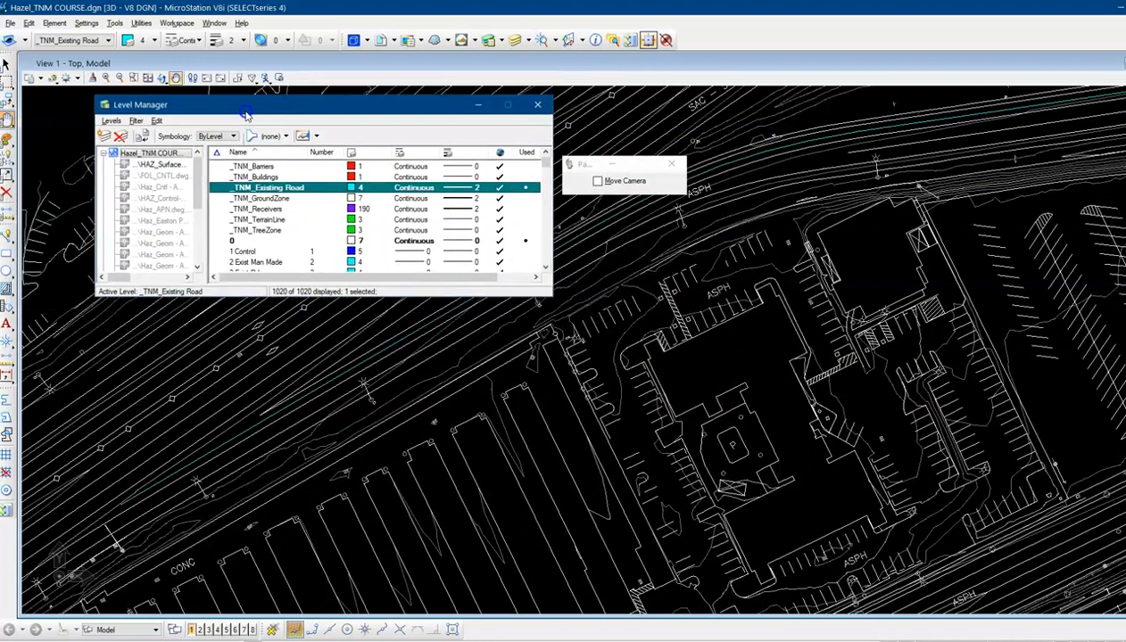
{"action": "left_click", "coordinate": [6, 238]}
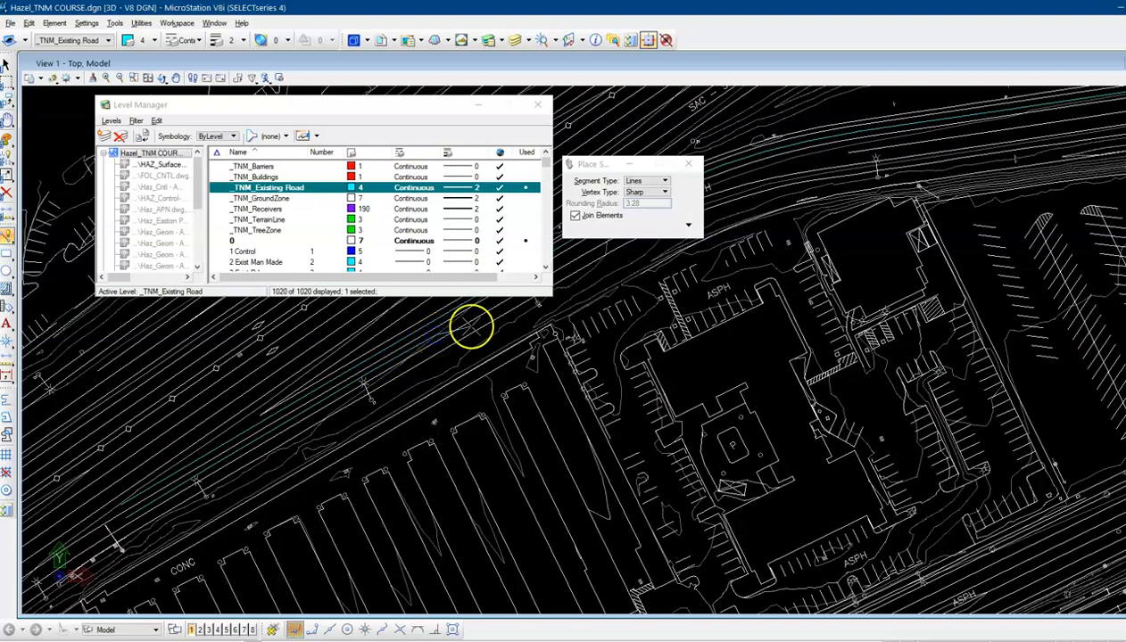
{"action": "left_click_drag", "start_coordinate": [415, 101], "coordinate": [353, 105]}
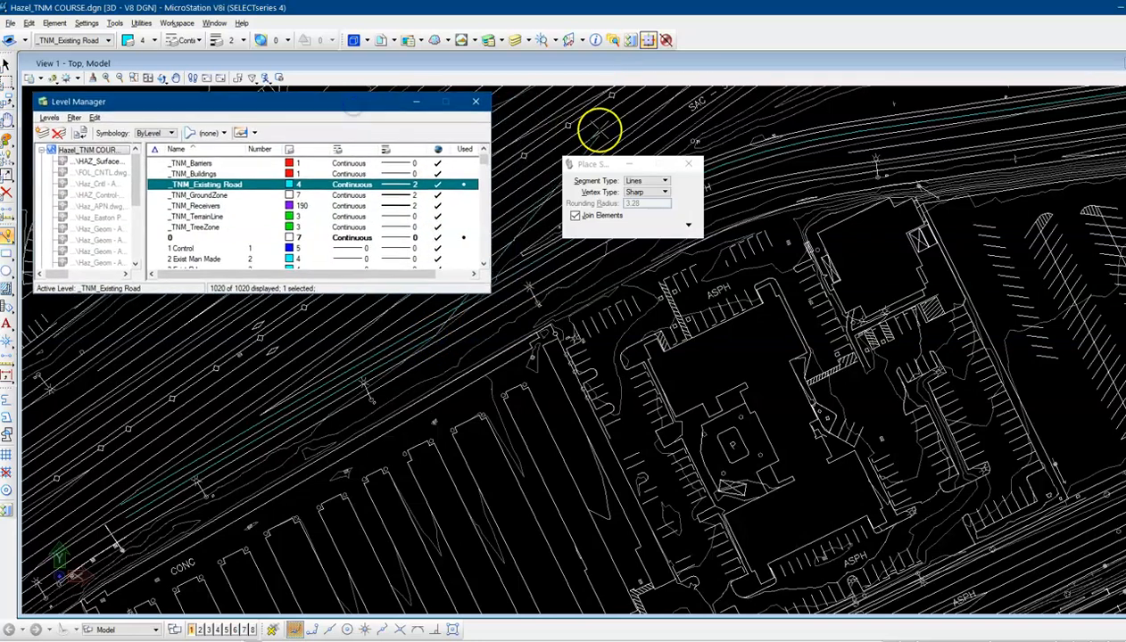
{"action": "left_click_drag", "start_coordinate": [599, 166], "coordinate": [607, 357]}
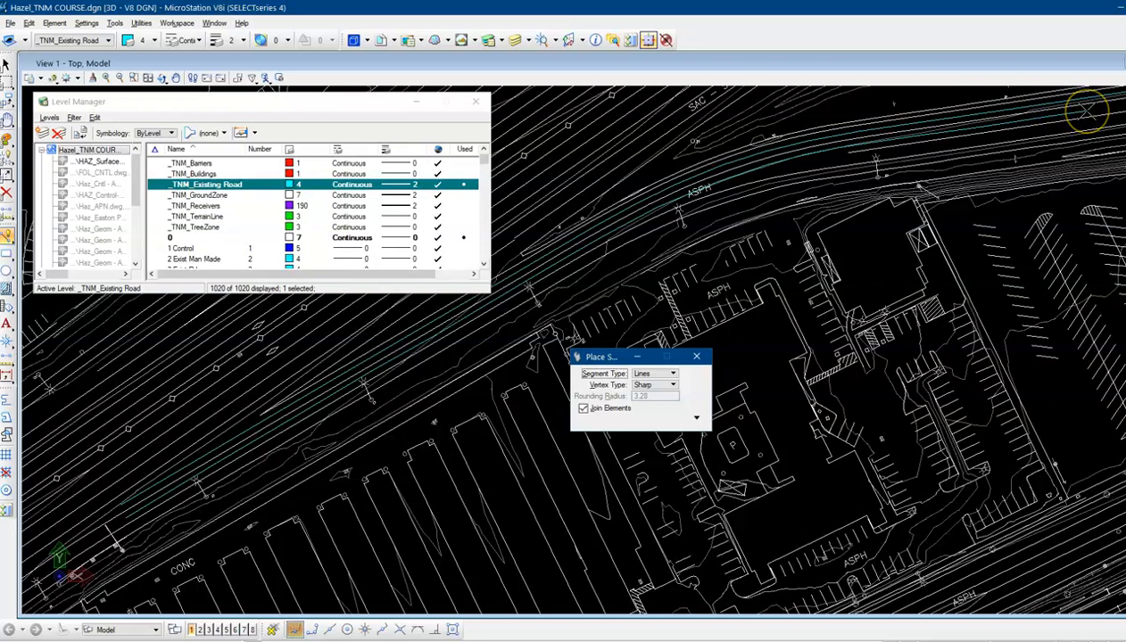
{"action": "left_click", "coordinate": [1087, 111]}
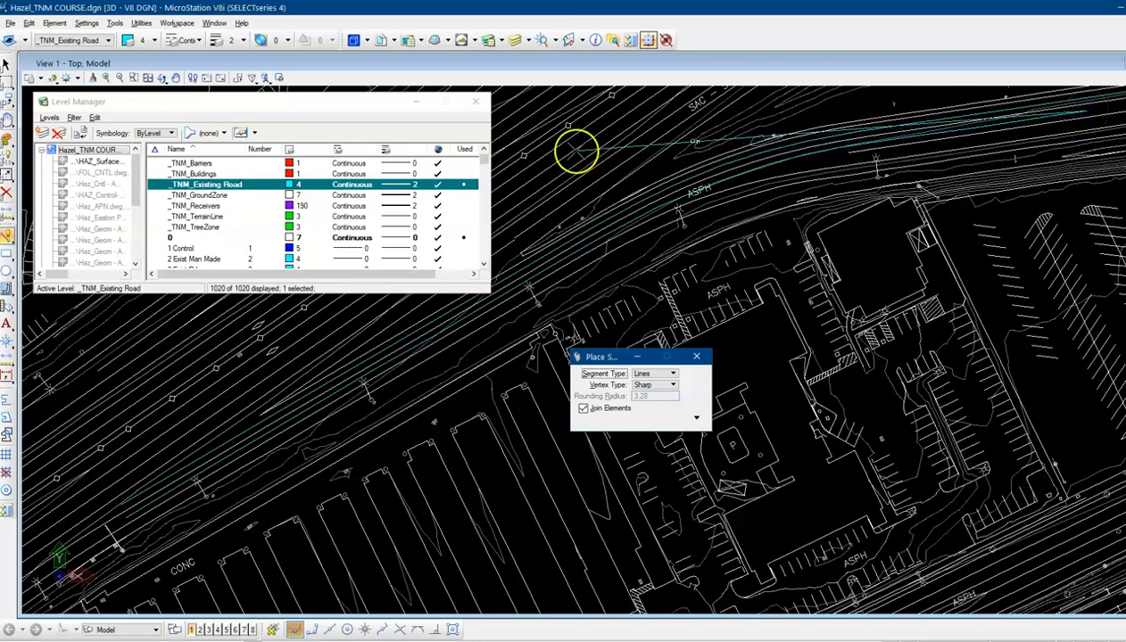
Resume the SmartLine and place vertices along the upper road edge up to the ASPH label
{"action": "left_click", "coordinate": [176, 78]}
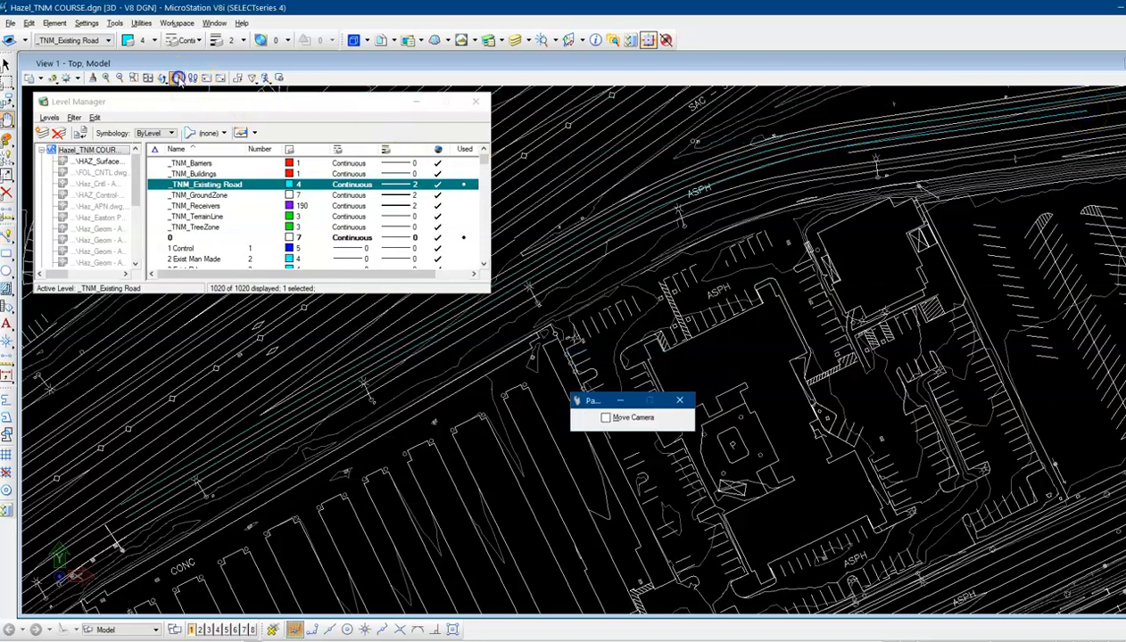
{"action": "left_click_drag", "start_coordinate": [1041, 161], "coordinate": [503, 339]}
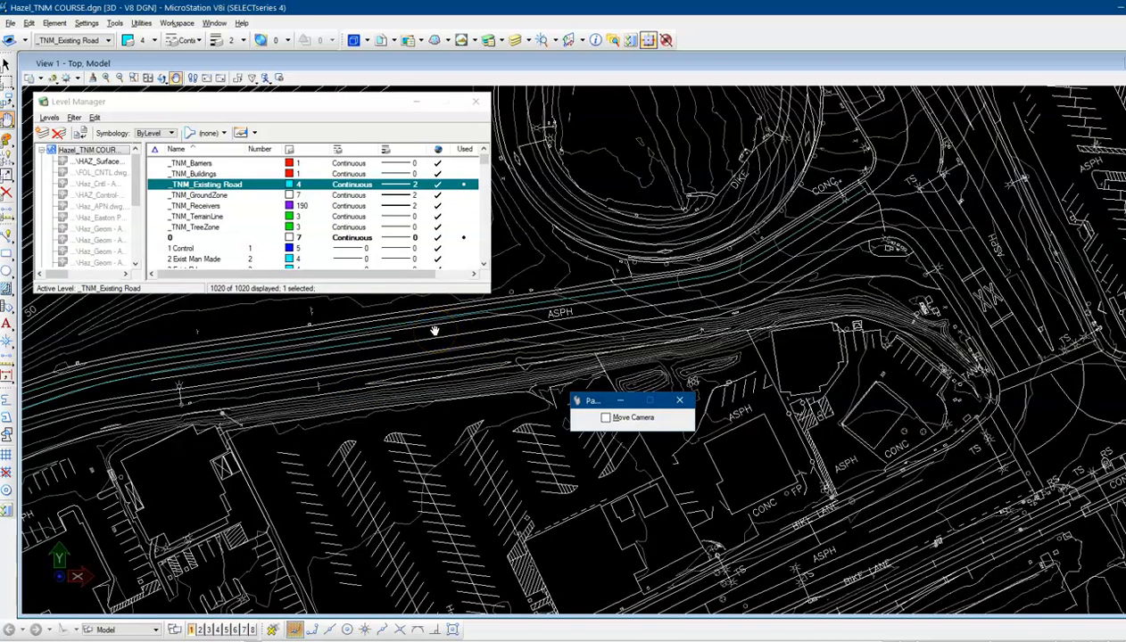
{"action": "right_click", "coordinate": [435, 331]}
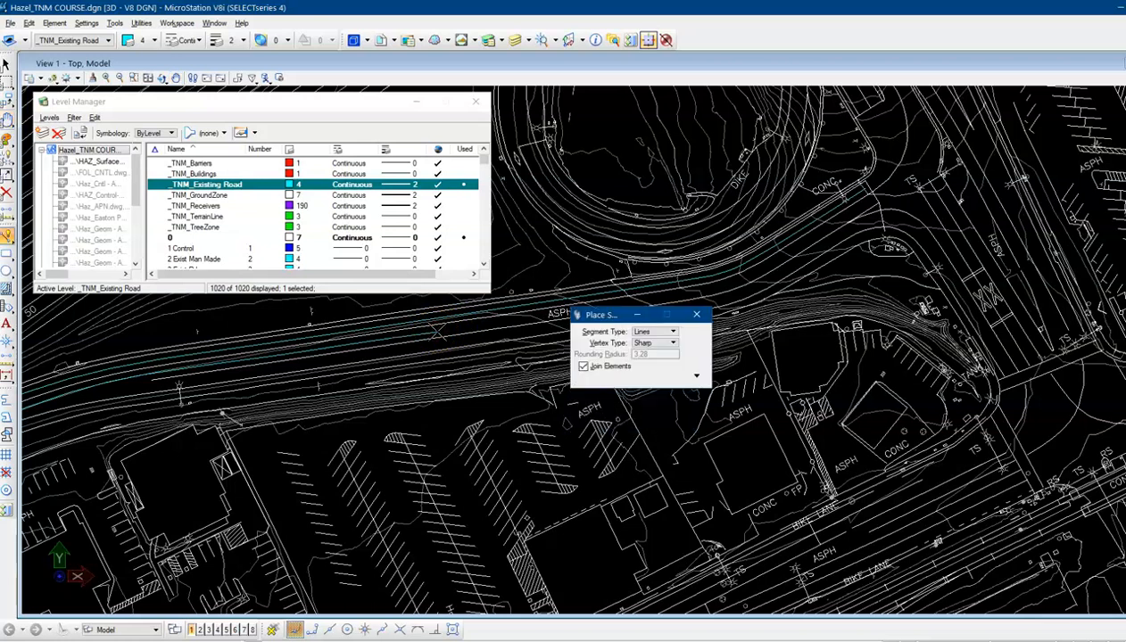
{"action": "left_click", "coordinate": [485, 326]}
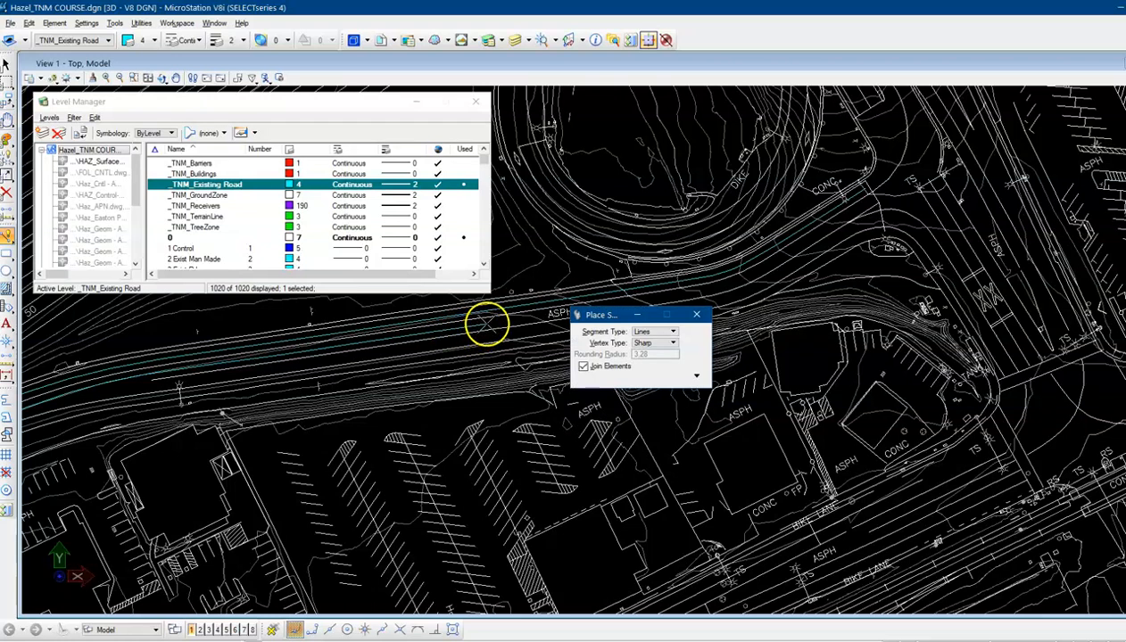
{"action": "left_click", "coordinate": [528, 318]}
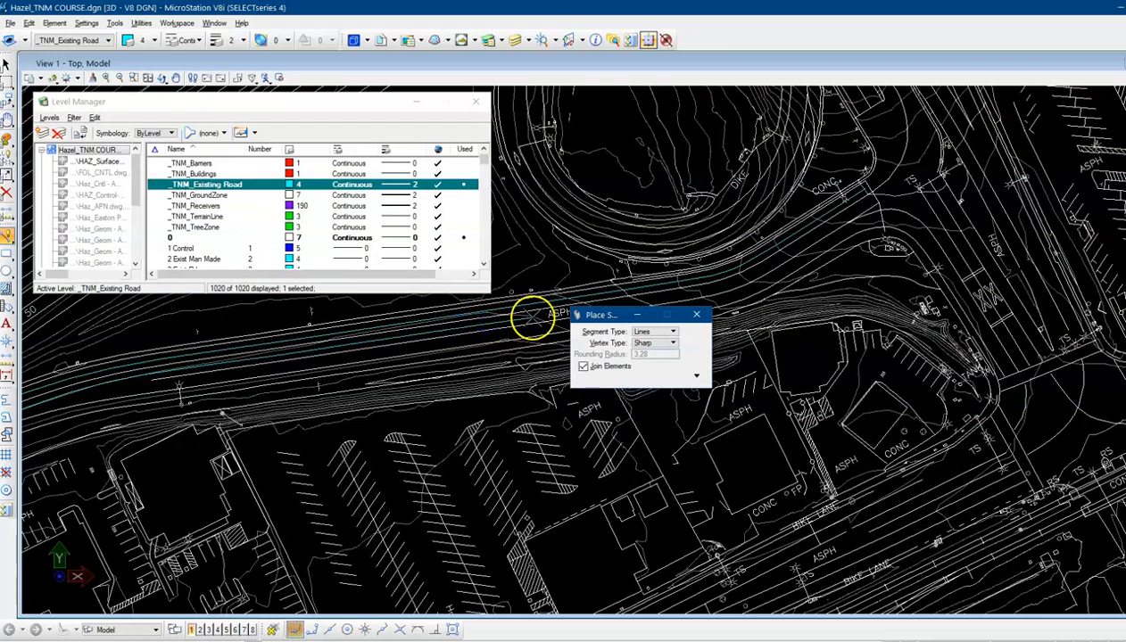
{"action": "left_click", "coordinate": [619, 321]}
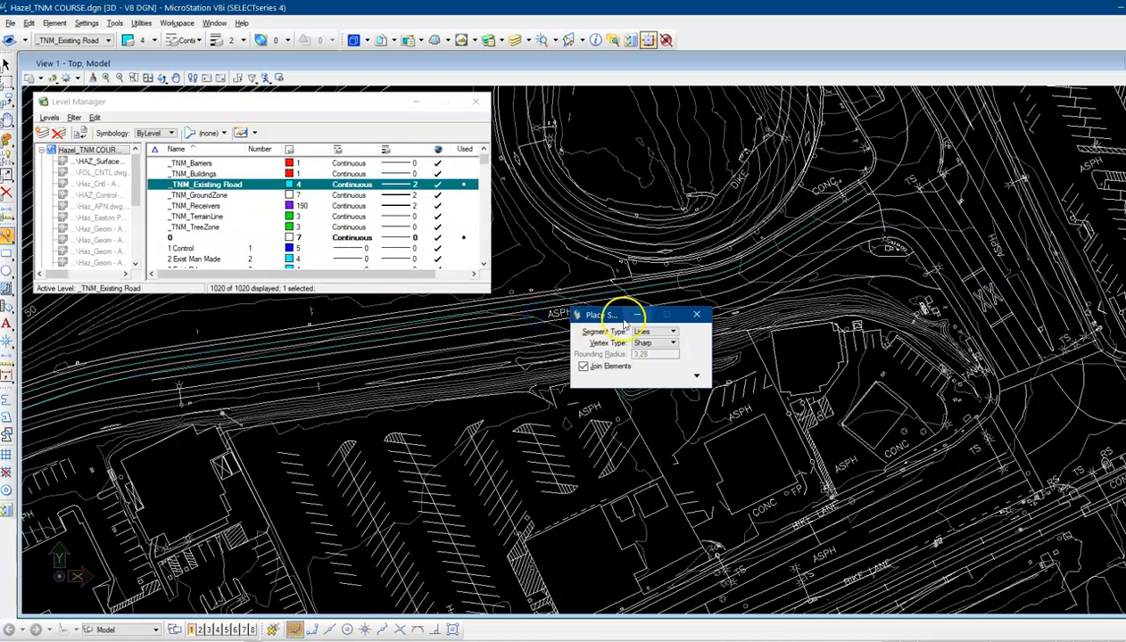
{"action": "left_click_drag", "start_coordinate": [618, 316], "coordinate": [625, 403]}
Continue the SmartLine eastward along the road edge, ending near the intersection curb return
{"action": "left_click", "coordinate": [584, 313]}
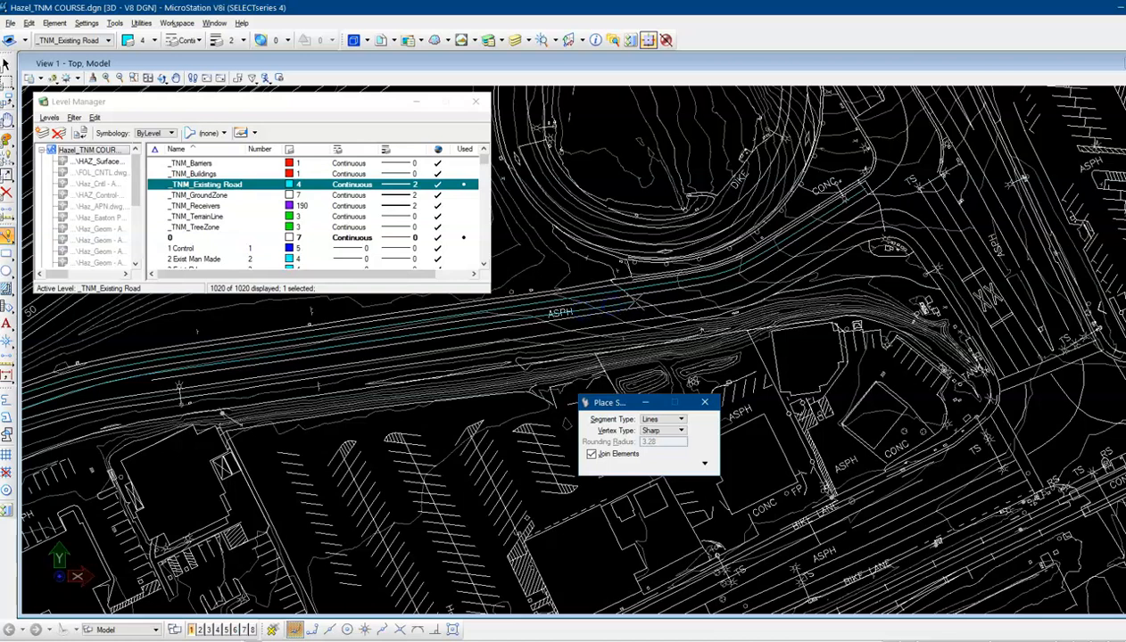
{"action": "left_click", "coordinate": [661, 301]}
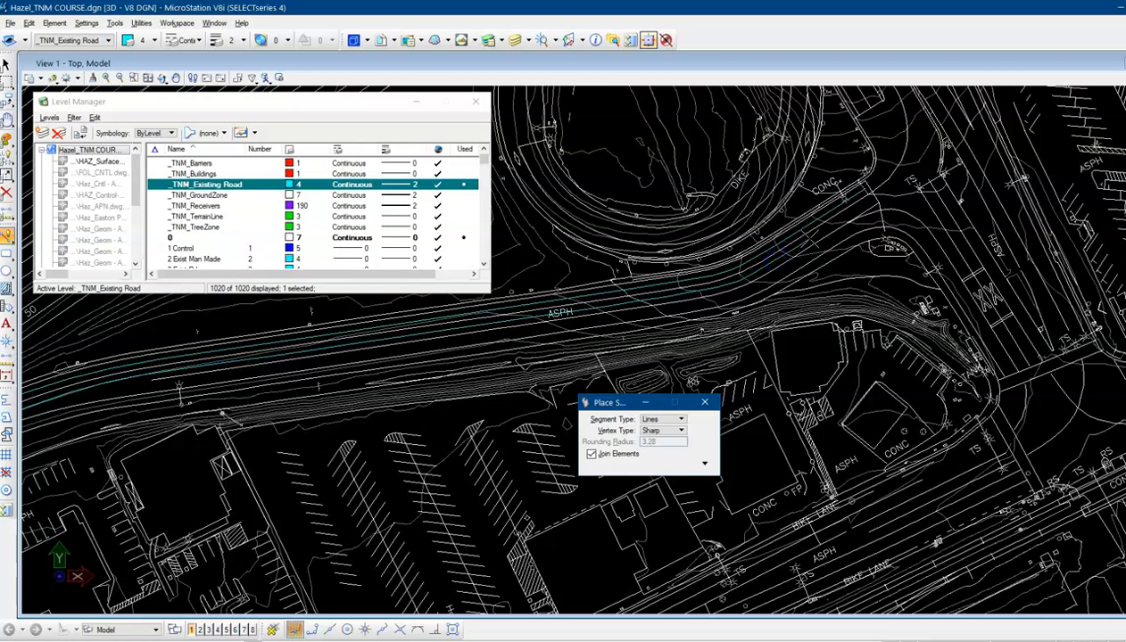
{"action": "left_click", "coordinate": [834, 226]}
{"action": "left_click", "coordinate": [900, 203]}
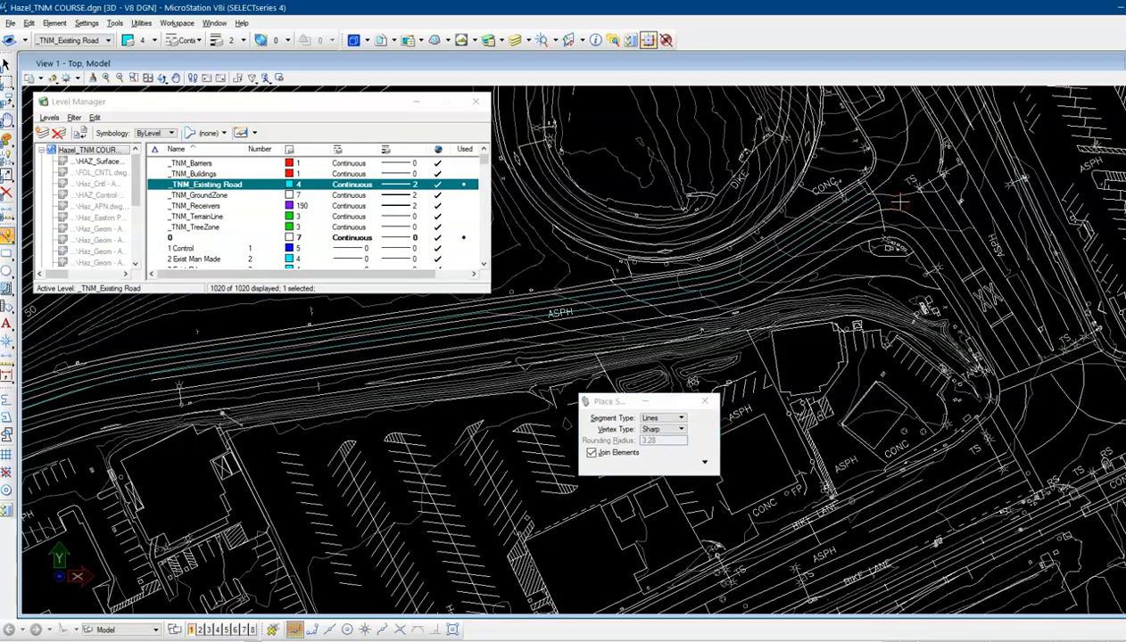
{"action": "left_click", "coordinate": [897, 201]}
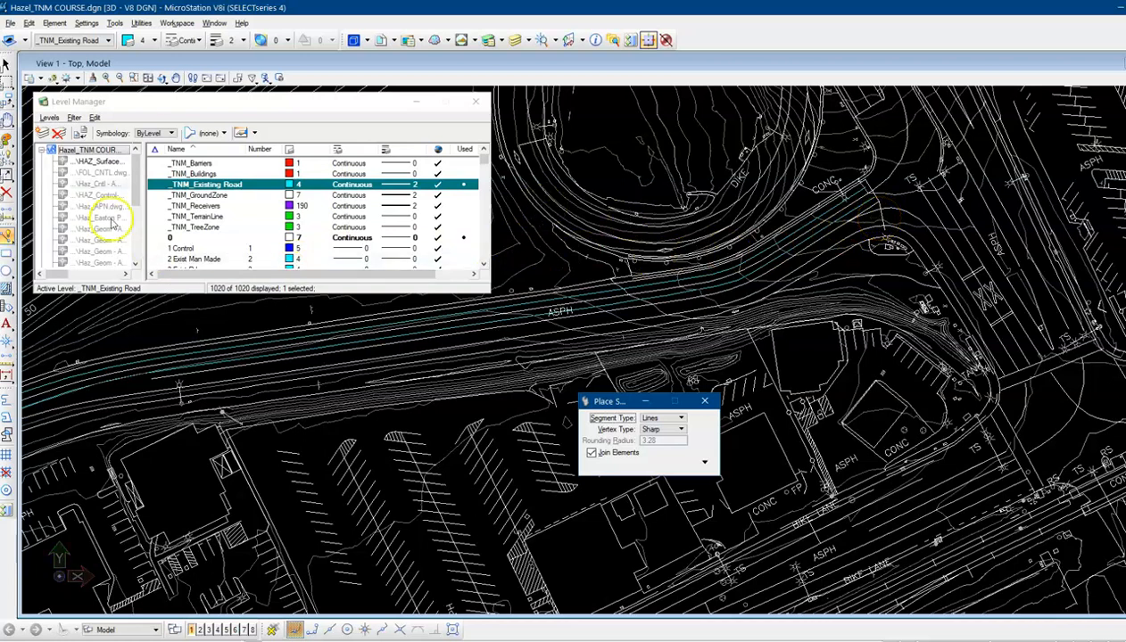
Pan around the interchange and the road edges to inspect the traced SmartLines
{"action": "left_click", "coordinate": [176, 78]}
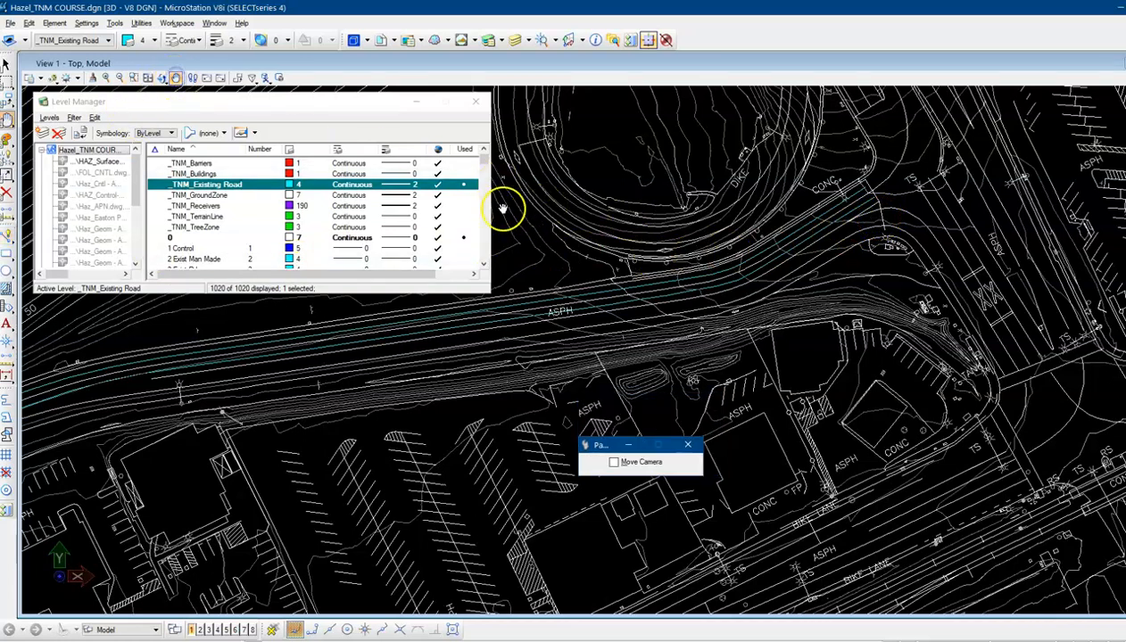
{"action": "mouse_move", "coordinate": [743, 228]}
{"action": "left_mouse_down"}
{"action": "mouse_move", "coordinate": [608, 354]}
{"action": "mouse_move", "coordinate": [604, 399]}
{"action": "left_mouse_up"}
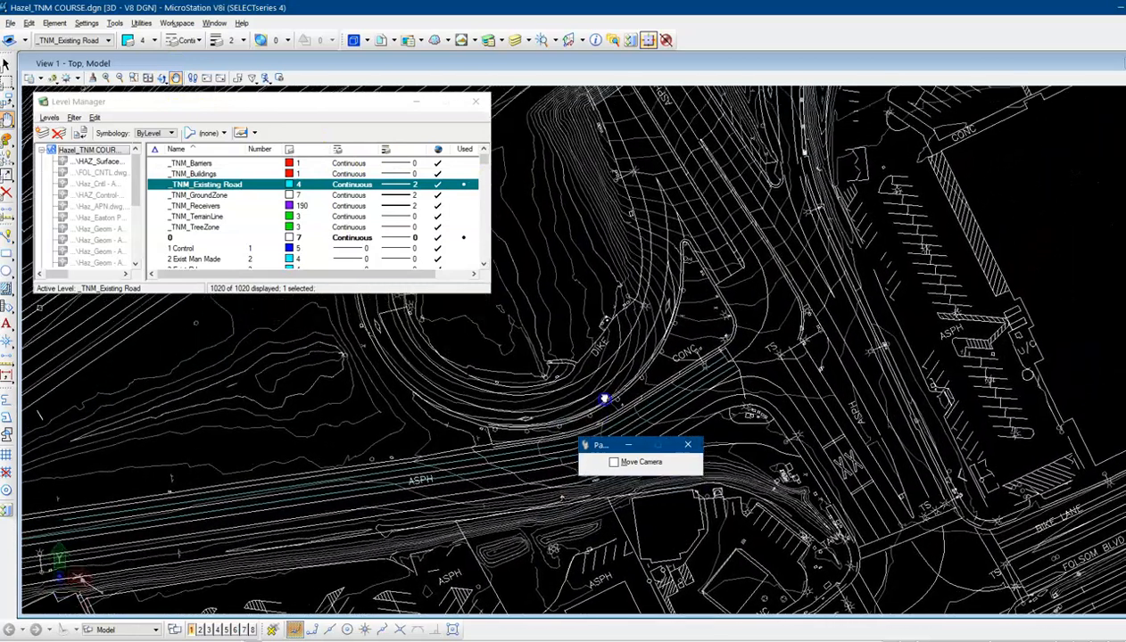
{"action": "left_click", "coordinate": [626, 250]}
{"action": "mouse_move", "coordinate": [626, 251]}
{"action": "left_mouse_down"}
{"action": "mouse_move", "coordinate": [623, 321]}
{"action": "mouse_move", "coordinate": [736, 371]}
{"action": "mouse_move", "coordinate": [755, 398]}
{"action": "left_mouse_up"}
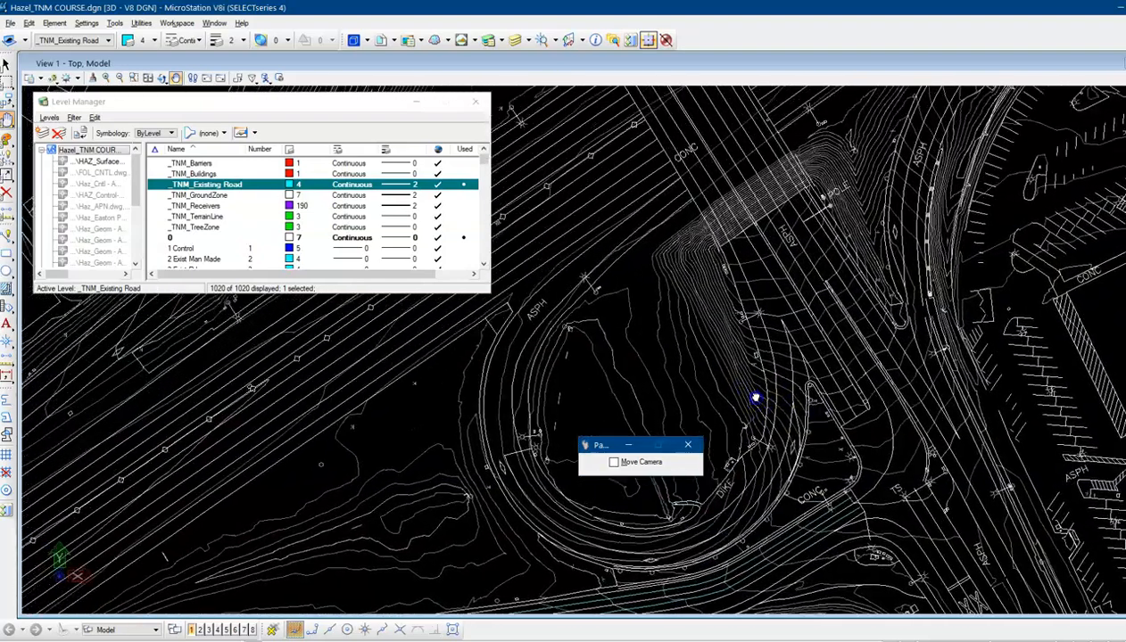
{"action": "mouse_move", "coordinate": [626, 188]}
{"action": "left_mouse_down"}
{"action": "mouse_move", "coordinate": [689, 302]}
{"action": "mouse_move", "coordinate": [727, 331]}
{"action": "left_mouse_up"}
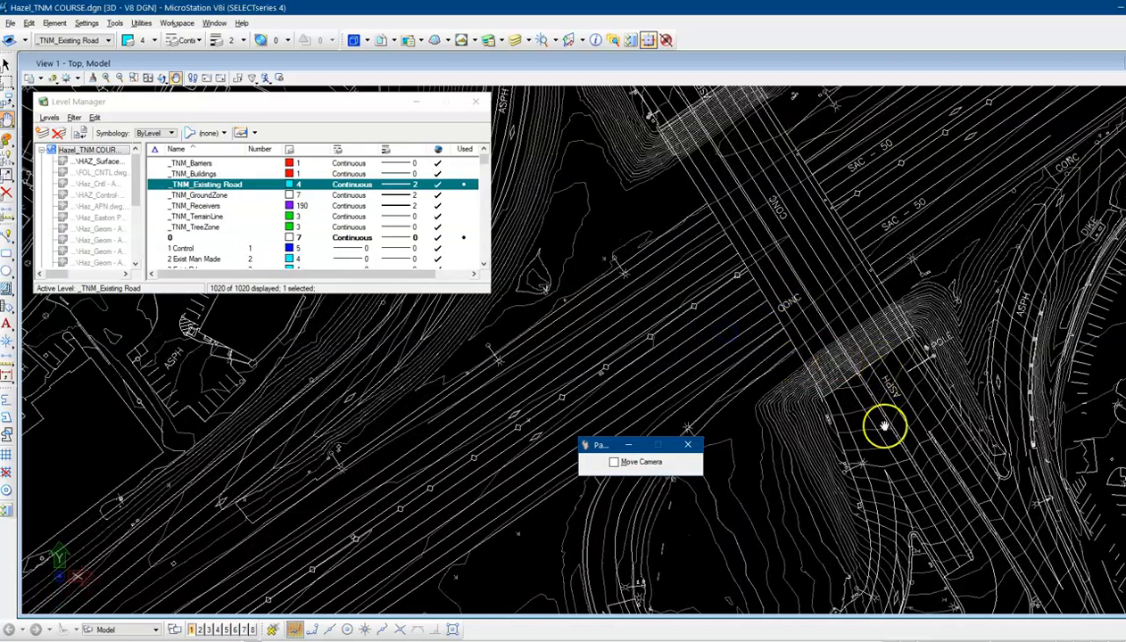
{"action": "mouse_move", "coordinate": [1015, 549]}
{"action": "left_mouse_down"}
{"action": "mouse_move", "coordinate": [870, 396]}
{"action": "mouse_move", "coordinate": [799, 297]}
{"action": "left_mouse_up"}
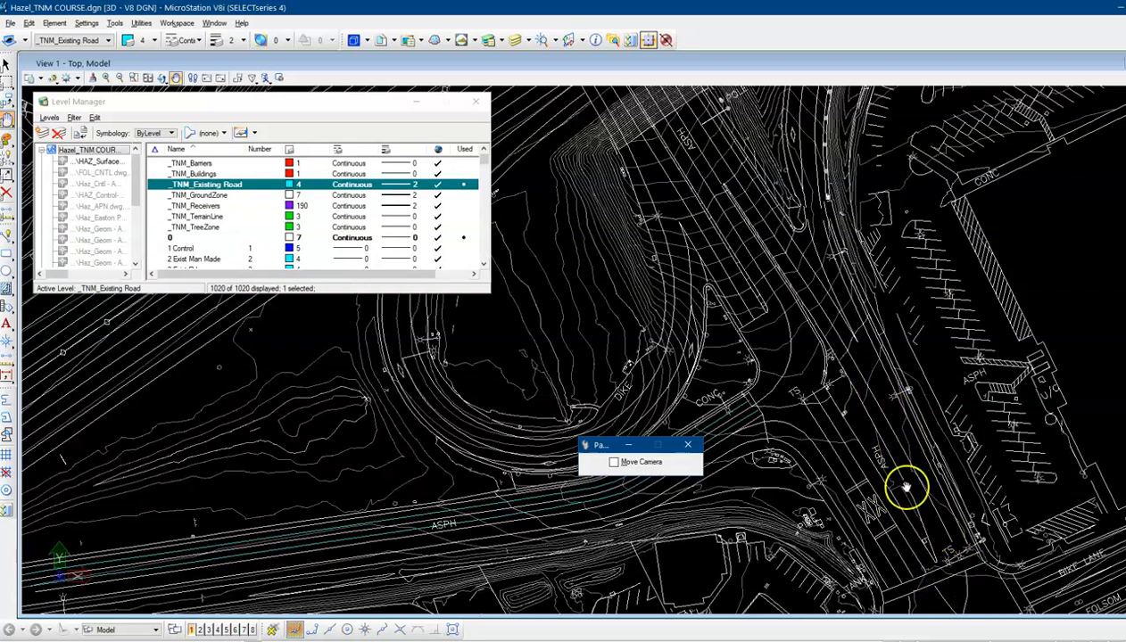
{"action": "left_click_drag", "start_coordinate": [862, 379], "coordinate": [929, 432]}
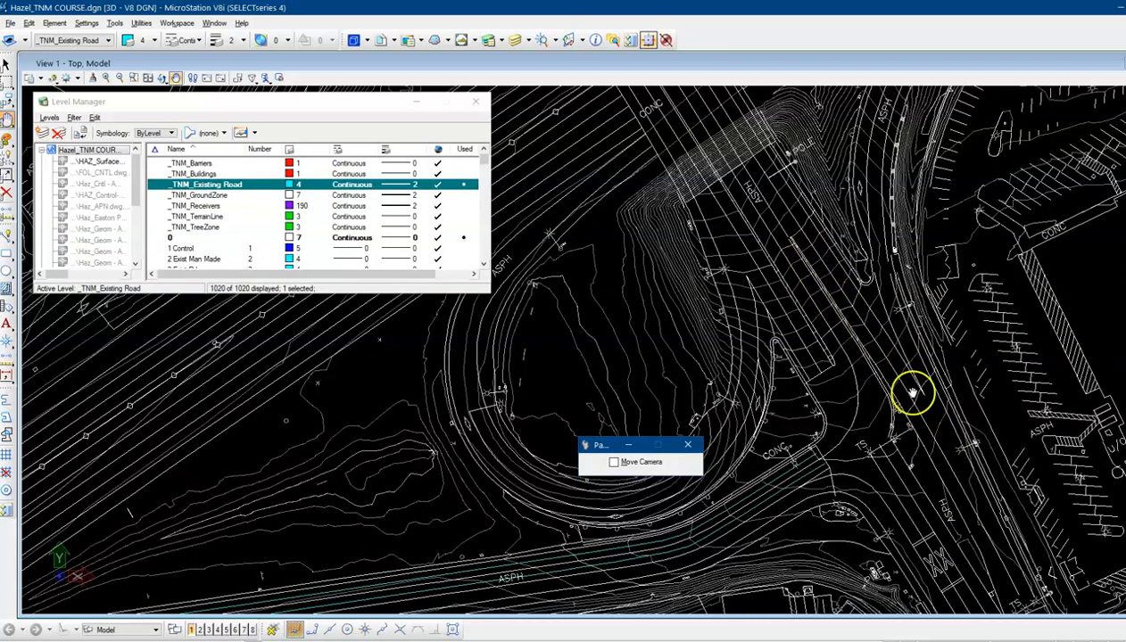
{"action": "mouse_move", "coordinate": [789, 203]}
{"action": "left_mouse_down"}
{"action": "mouse_move", "coordinate": [778, 206]}
{"action": "mouse_move", "coordinate": [819, 314]}
{"action": "mouse_move", "coordinate": [1001, 393]}
{"action": "left_mouse_up"}
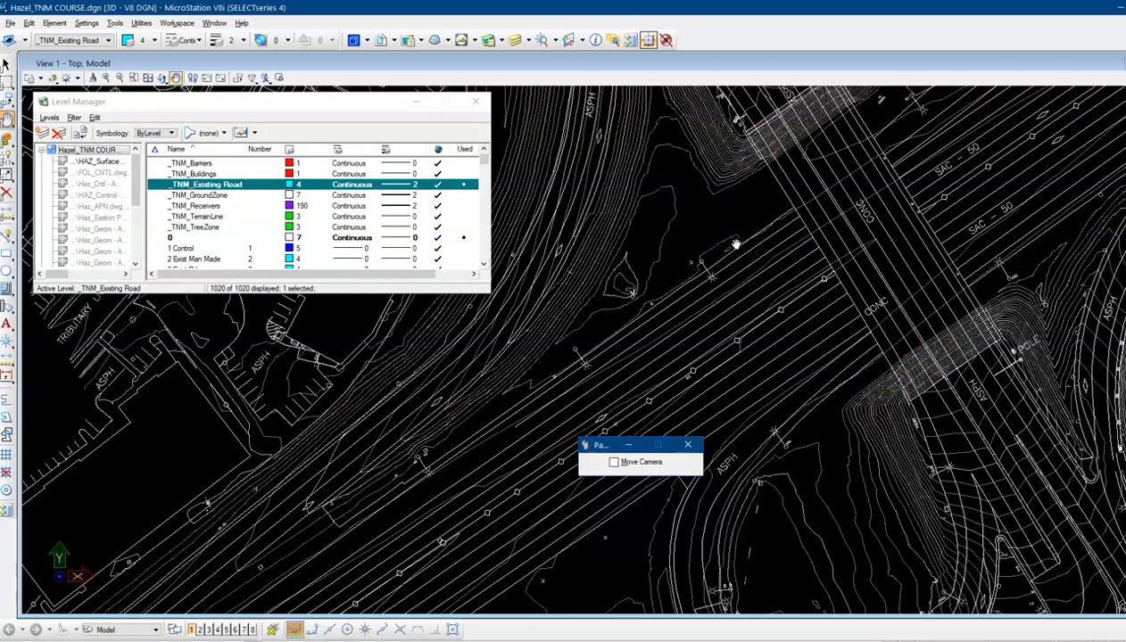
{"action": "left_click", "coordinate": [723, 222]}
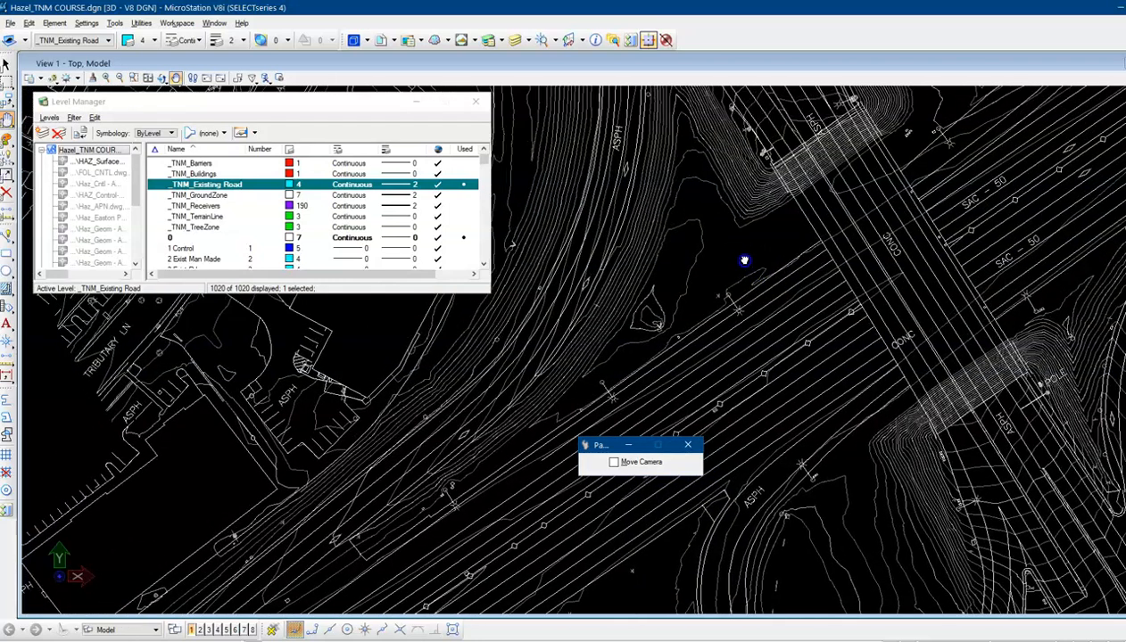
{"action": "mouse_move", "coordinate": [744, 261]}
{"action": "left_mouse_down"}
{"action": "mouse_move", "coordinate": [755, 327]}
{"action": "mouse_move", "coordinate": [782, 371]}
{"action": "left_mouse_up"}
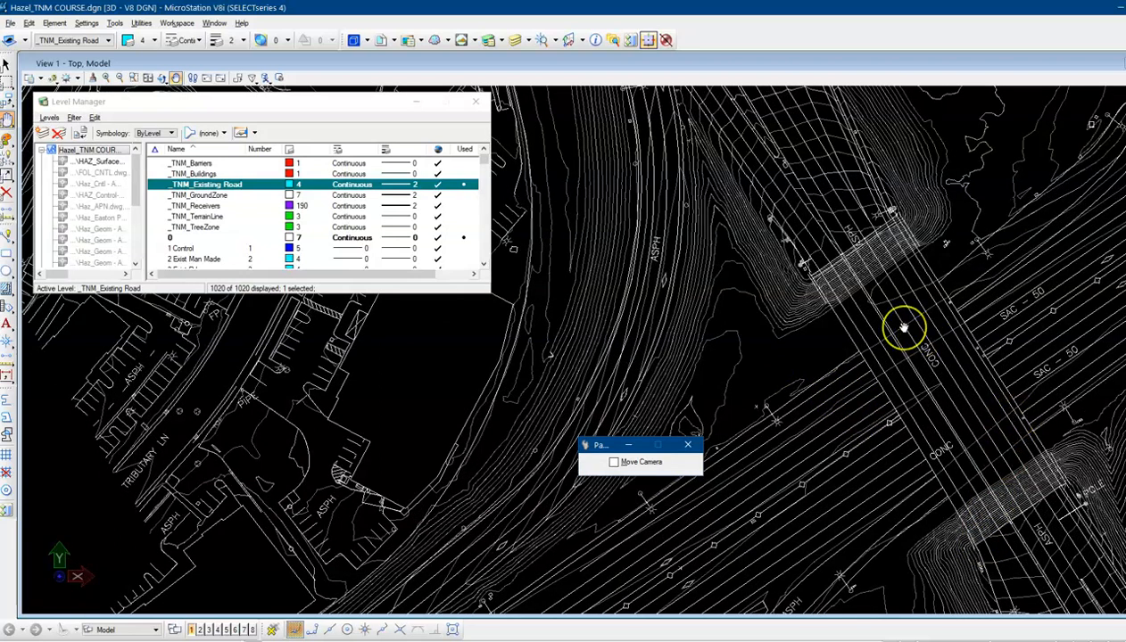
{"action": "mouse_move", "coordinate": [810, 346]}
{"action": "left_mouse_down"}
{"action": "mouse_move", "coordinate": [767, 307]}
{"action": "mouse_move", "coordinate": [837, 371]}
{"action": "mouse_move", "coordinate": [740, 258]}
{"action": "left_mouse_up"}
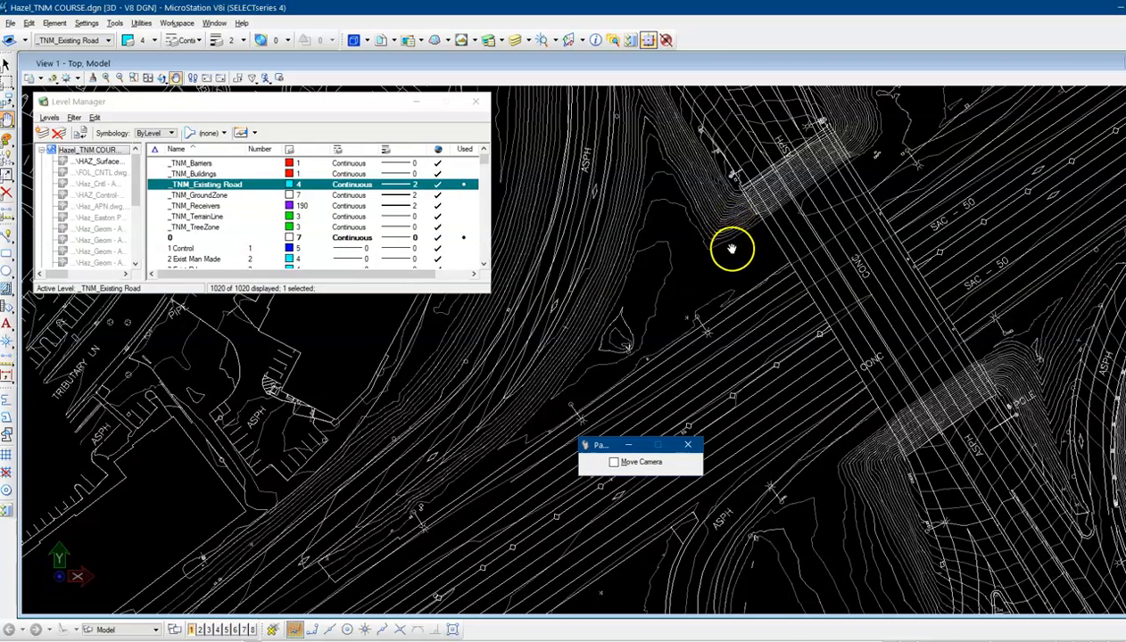
{"action": "left_click_drag", "start_coordinate": [731, 249], "coordinate": [710, 213]}
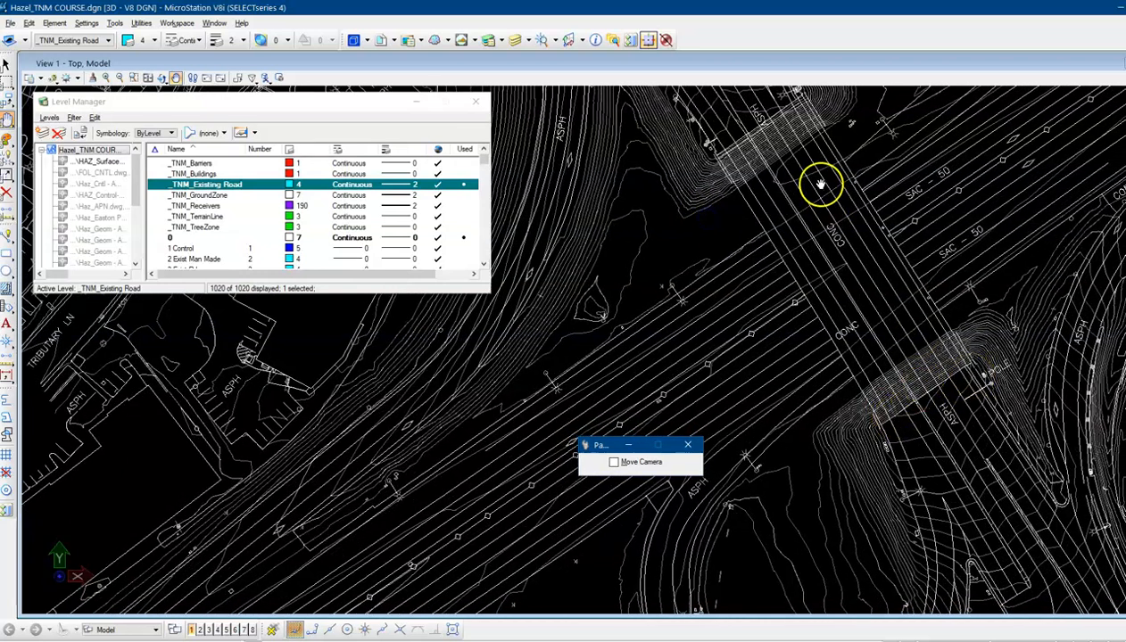
{"action": "mouse_move", "coordinate": [719, 222]}
{"action": "left_mouse_down"}
{"action": "mouse_move", "coordinate": [739, 237]}
{"action": "mouse_move", "coordinate": [739, 282]}
{"action": "left_mouse_up"}
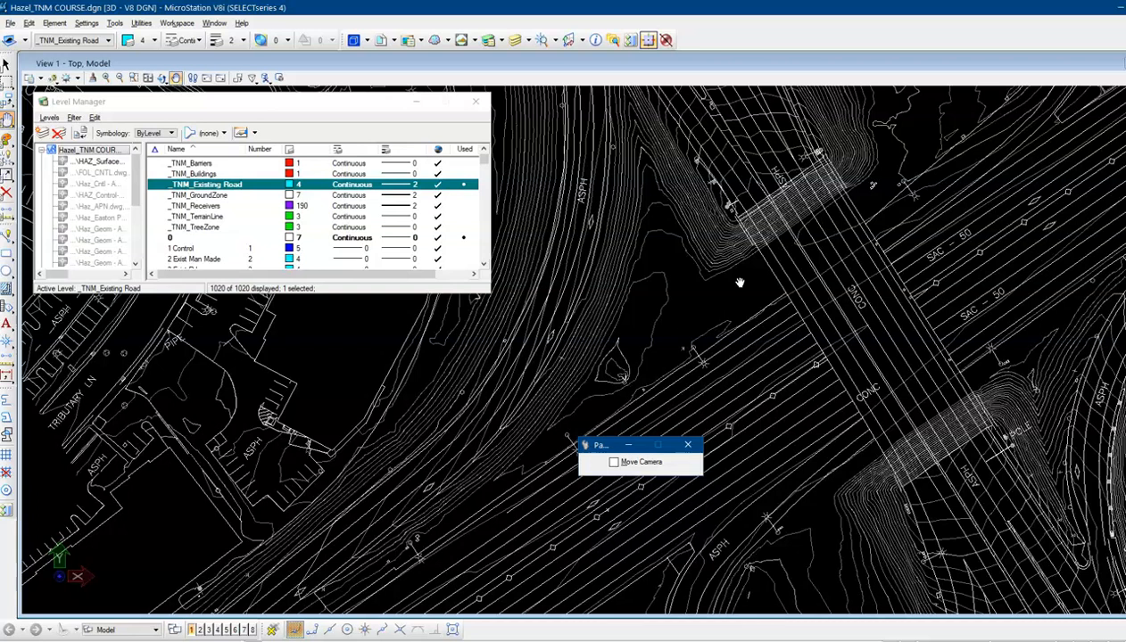
{"action": "left_click", "coordinate": [723, 292]}
{"action": "left_click", "coordinate": [729, 289]}
{"action": "left_click_drag", "start_coordinate": [711, 308], "coordinate": [713, 248]}
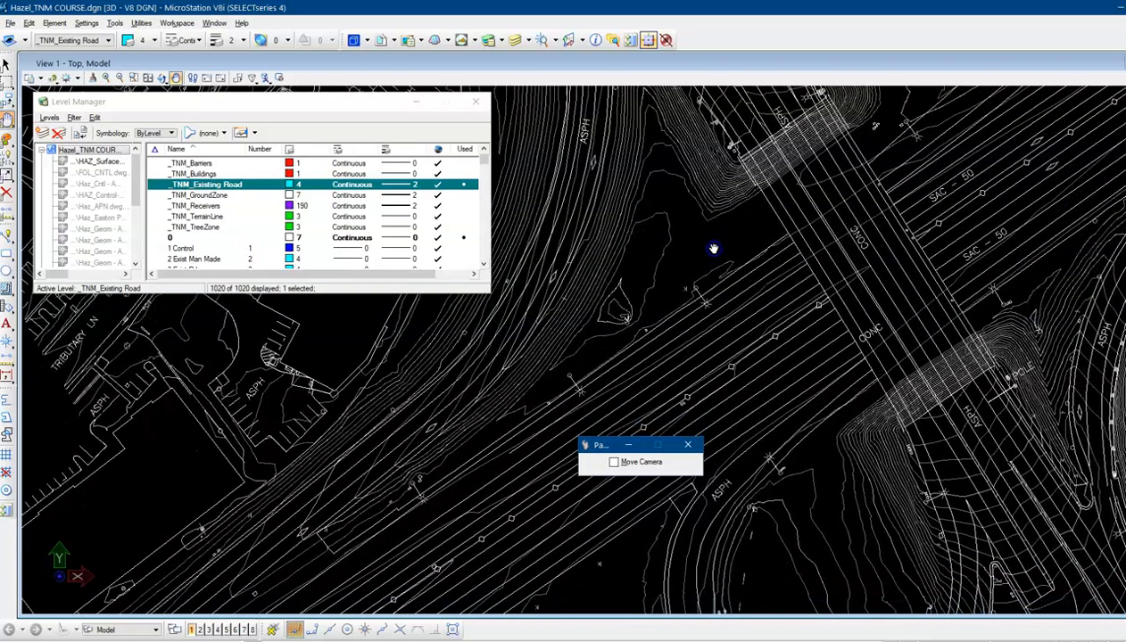
{"action": "left_click", "coordinate": [712, 297]}
{"action": "left_click_drag", "start_coordinate": [713, 297], "coordinate": [703, 216]}
{"action": "mouse_move", "coordinate": [789, 423]}
{"action": "left_mouse_down"}
{"action": "mouse_move", "coordinate": [729, 342]}
{"action": "mouse_move", "coordinate": [697, 234]}
{"action": "left_mouse_up"}
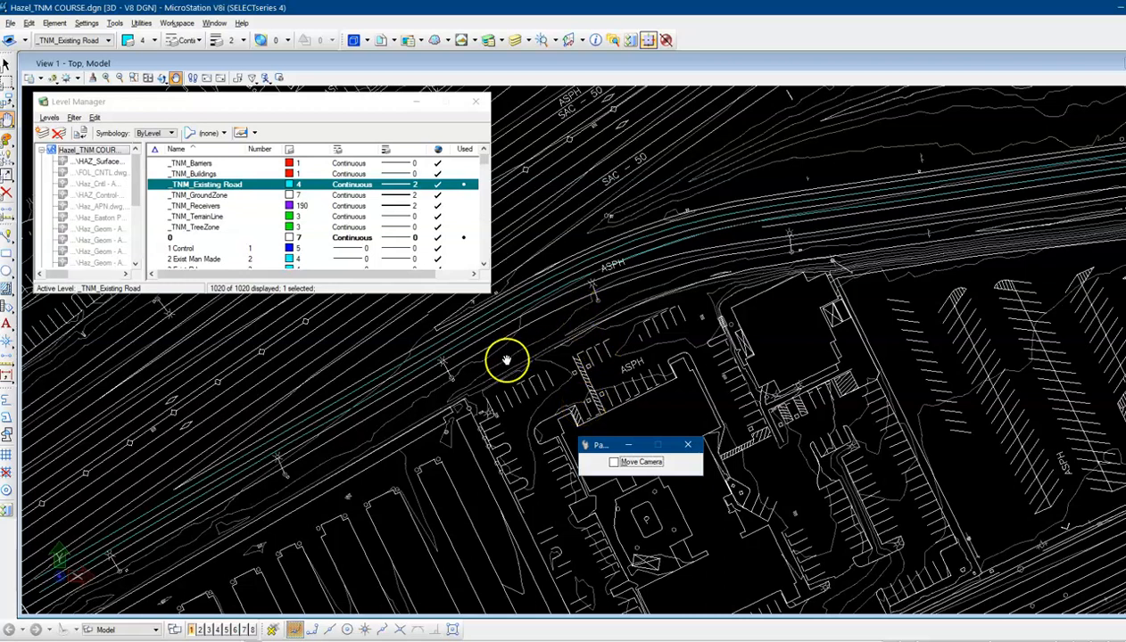
{"action": "mouse_move", "coordinate": [370, 451]}
{"action": "left_mouse_down"}
{"action": "mouse_move", "coordinate": [397, 428]}
{"action": "mouse_move", "coordinate": [396, 411]}
{"action": "left_mouse_up"}
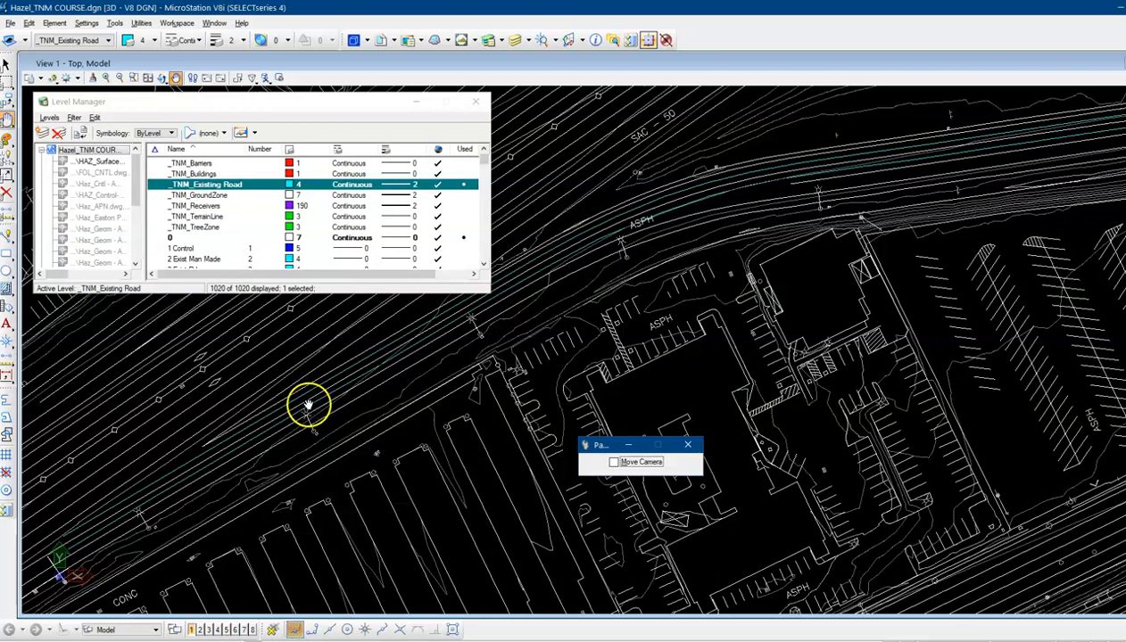
Select the traced road-edge SmartLine and zoom in closely to inspect its vertices along the road edge
{"action": "left_click", "coordinate": [7, 66]}
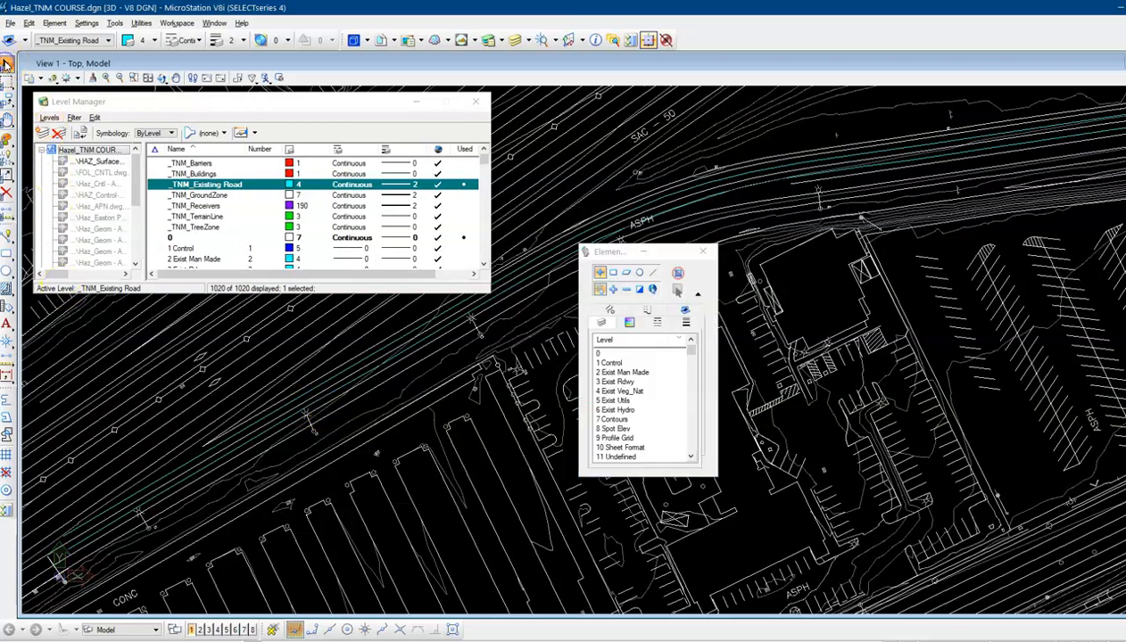
{"action": "left_click", "coordinate": [266, 434]}
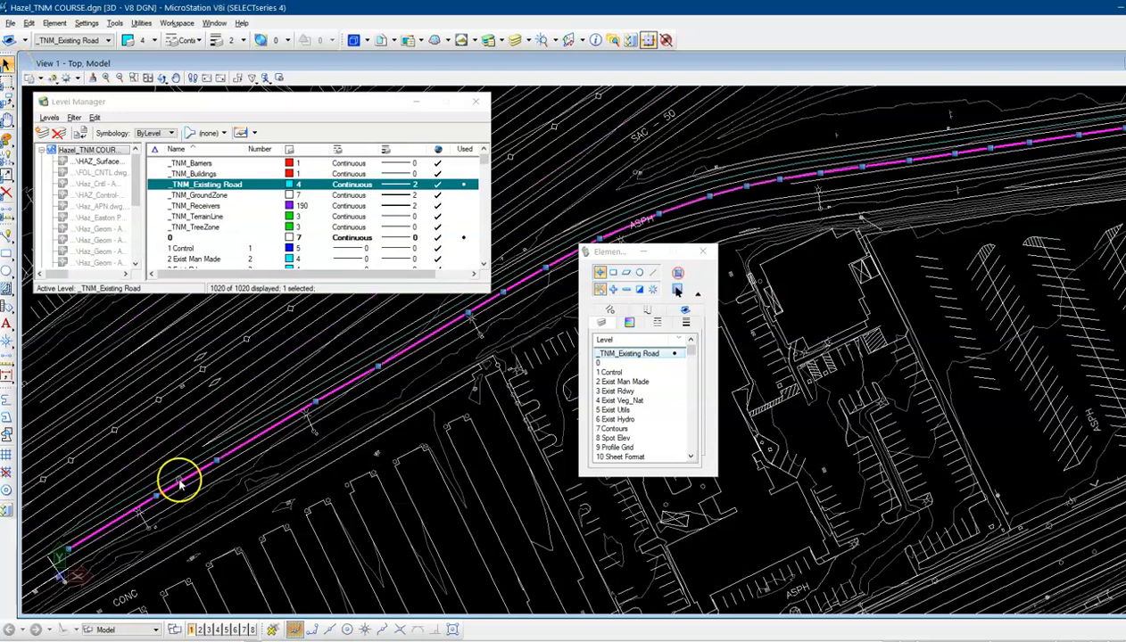
{"action": "mouse_move", "coordinate": [186, 482]}
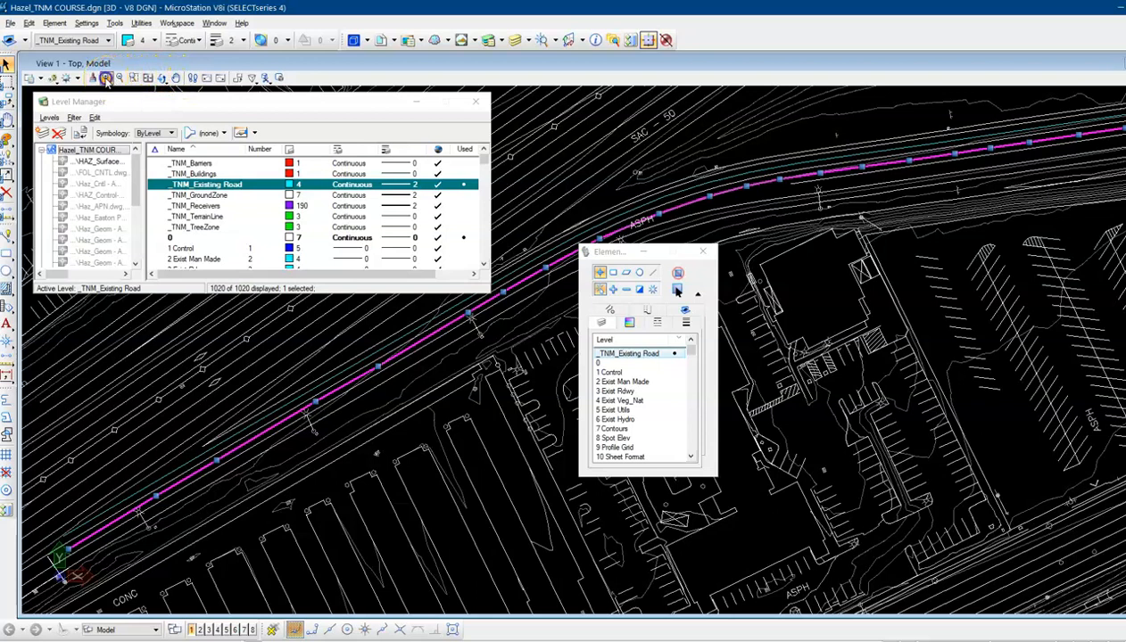
{"action": "left_click", "coordinate": [105, 78]}
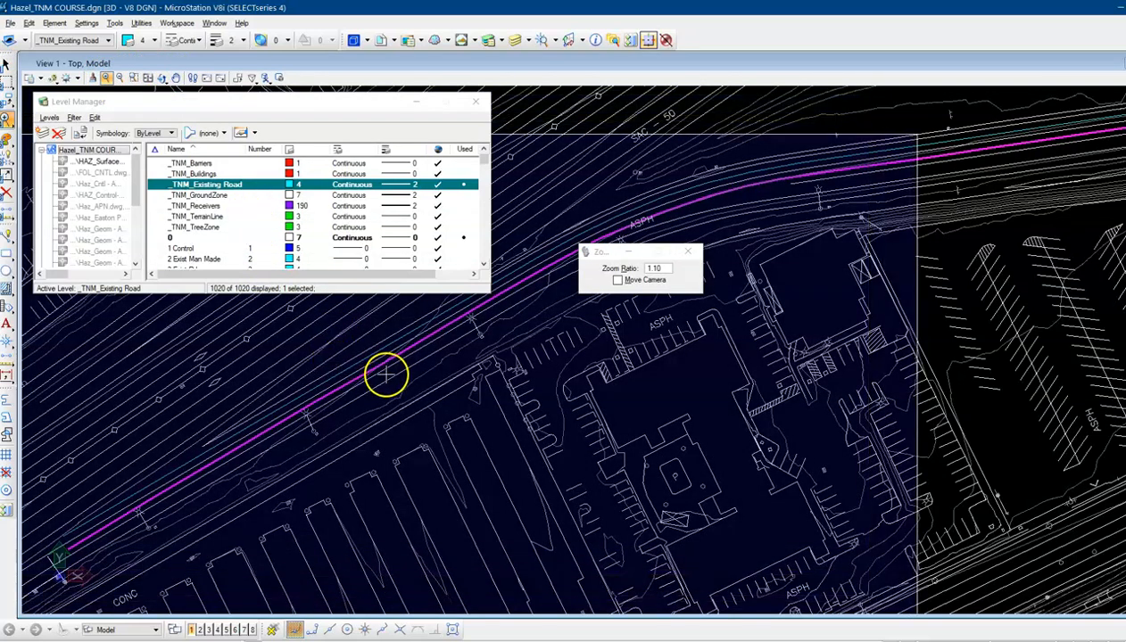
{"action": "left_click", "coordinate": [330, 393]}
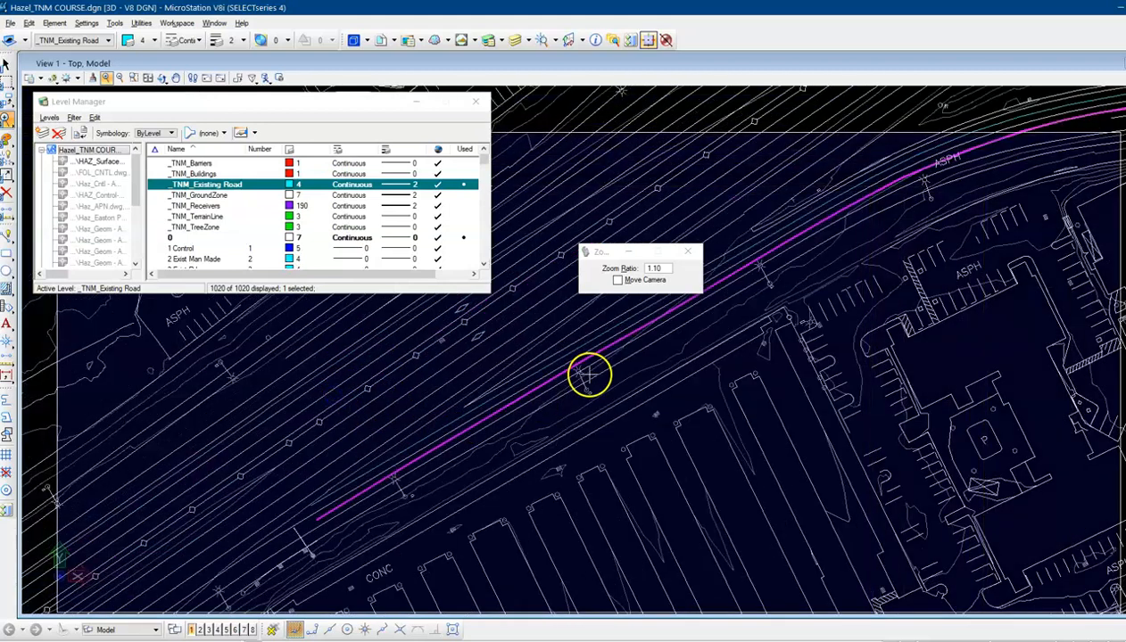
{"action": "left_click", "coordinate": [587, 367]}
{"action": "left_click", "coordinate": [616, 336]}
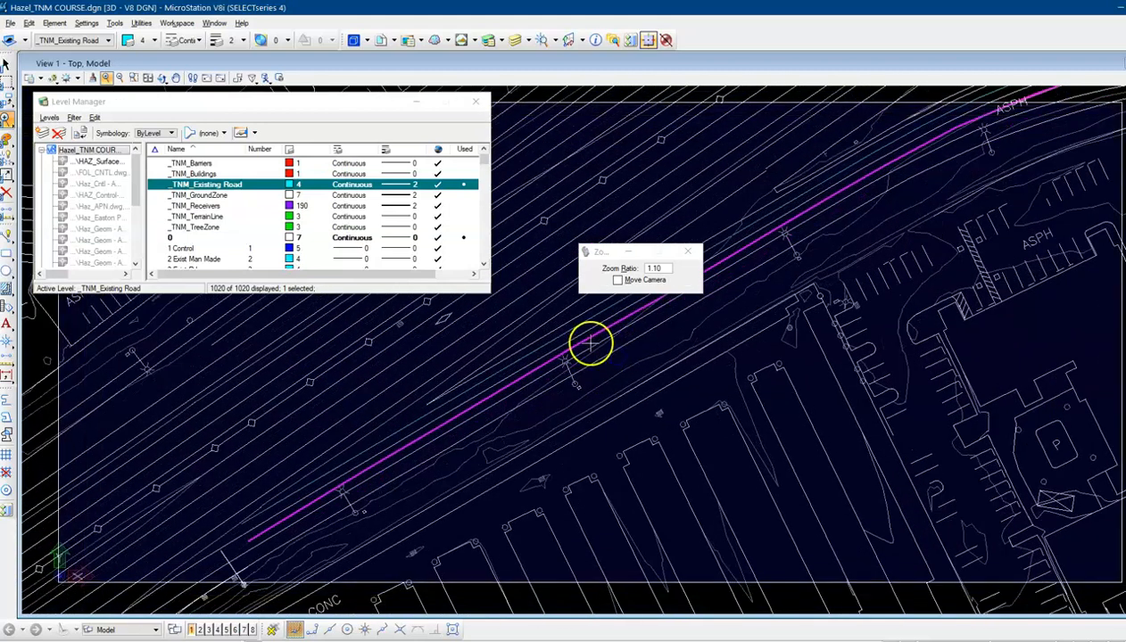
{"action": "left_click", "coordinate": [599, 349]}
{"action": "left_click", "coordinate": [604, 354]}
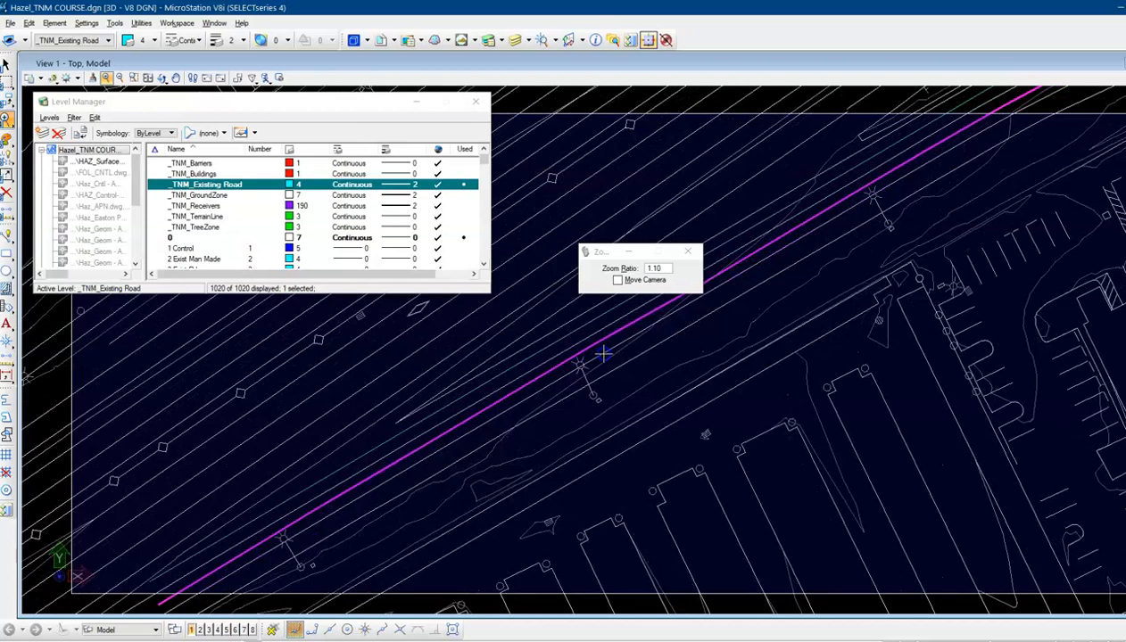
{"action": "left_click", "coordinate": [604, 354]}
{"action": "left_click", "coordinate": [606, 350]}
{"action": "left_click", "coordinate": [606, 351]}
{"action": "right_click", "coordinate": [607, 351]}
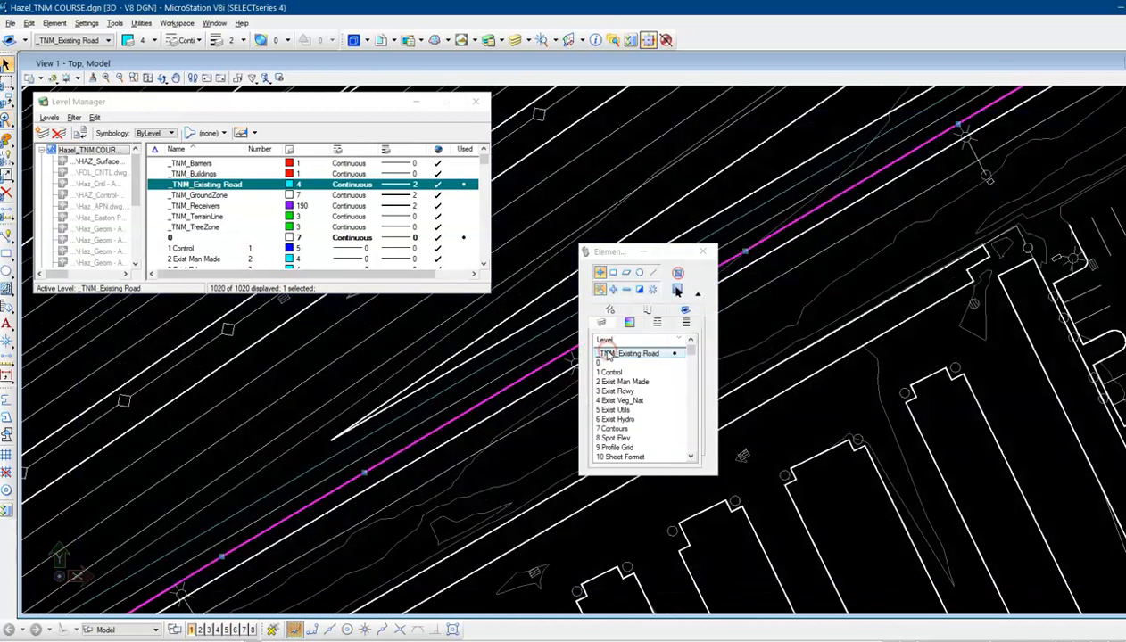
{"action": "left_click", "coordinate": [704, 251]}
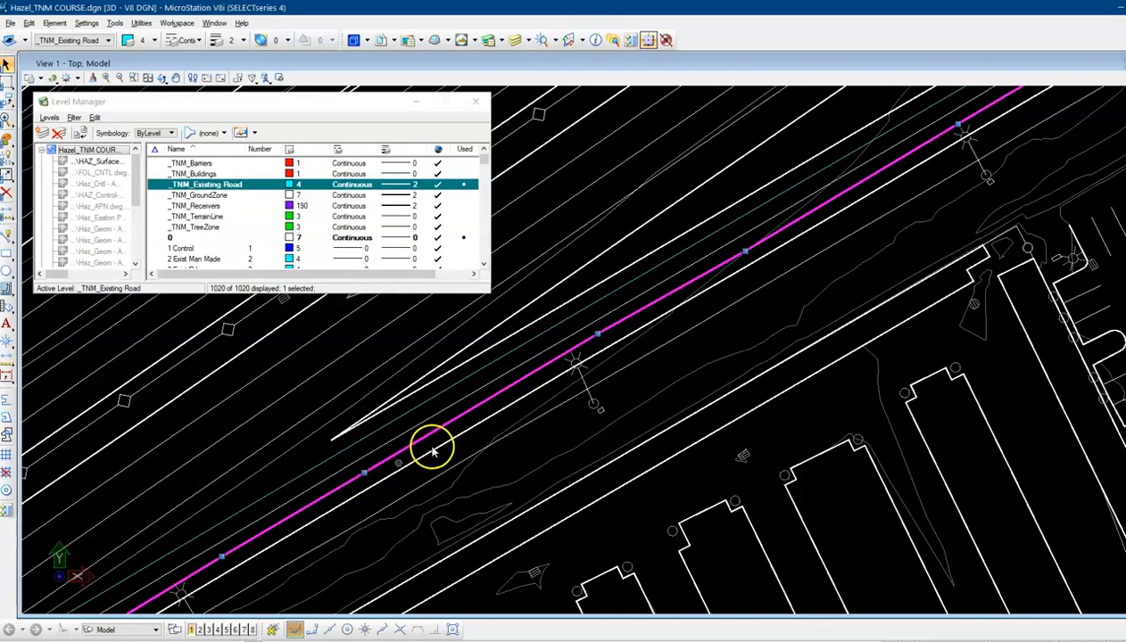
{"action": "left_click", "coordinate": [221, 558]}
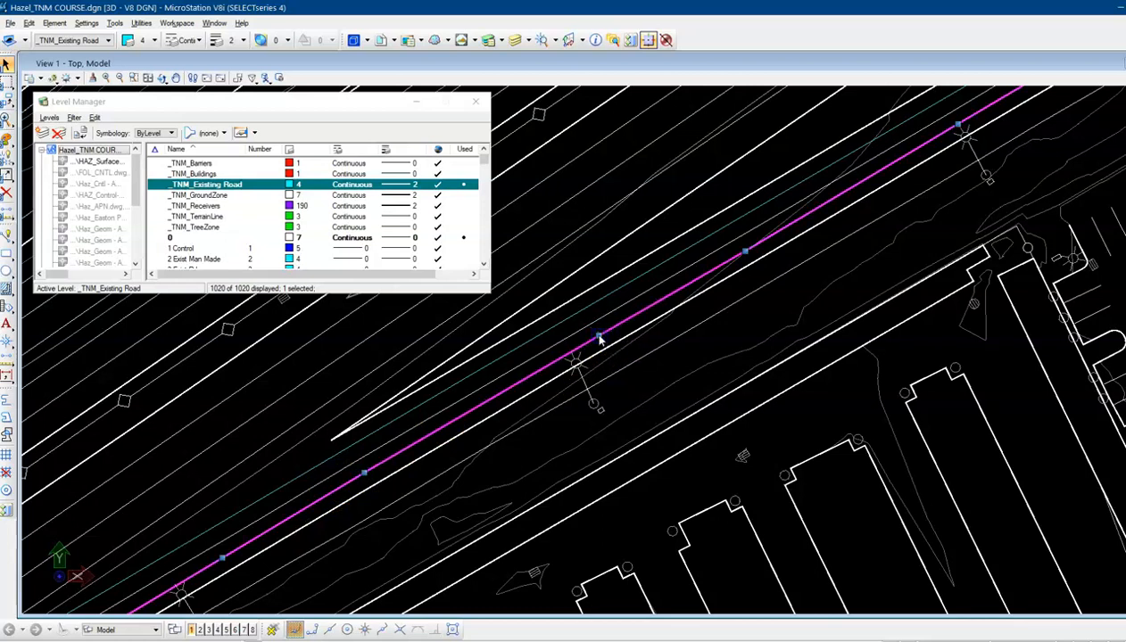
{"action": "left_click", "coordinate": [744, 254]}
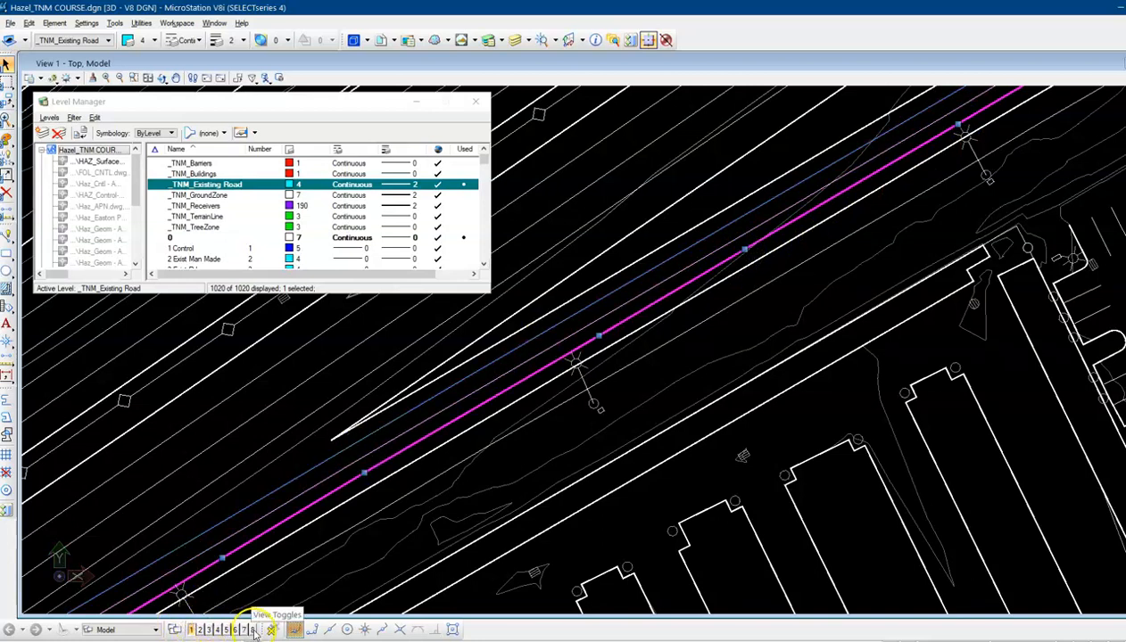
Open the Snap Mode toolbar as a floating palette and toggle AccuSnap
{"action": "left_click_drag", "start_coordinate": [262, 629], "coordinate": [657, 362]}
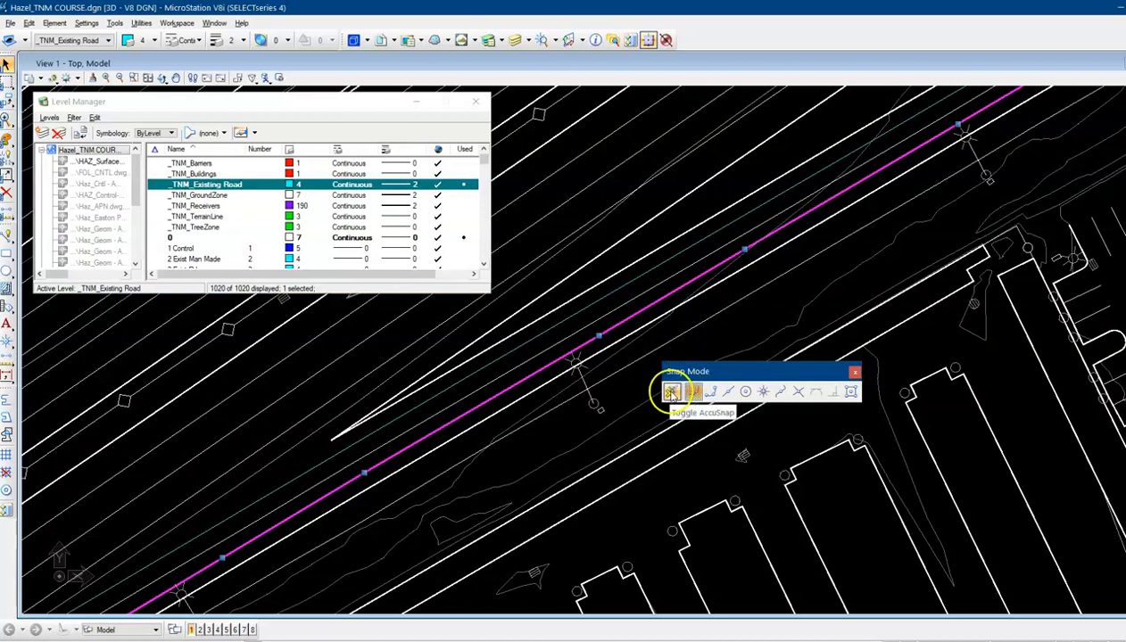
{"action": "left_click", "coordinate": [670, 392]}
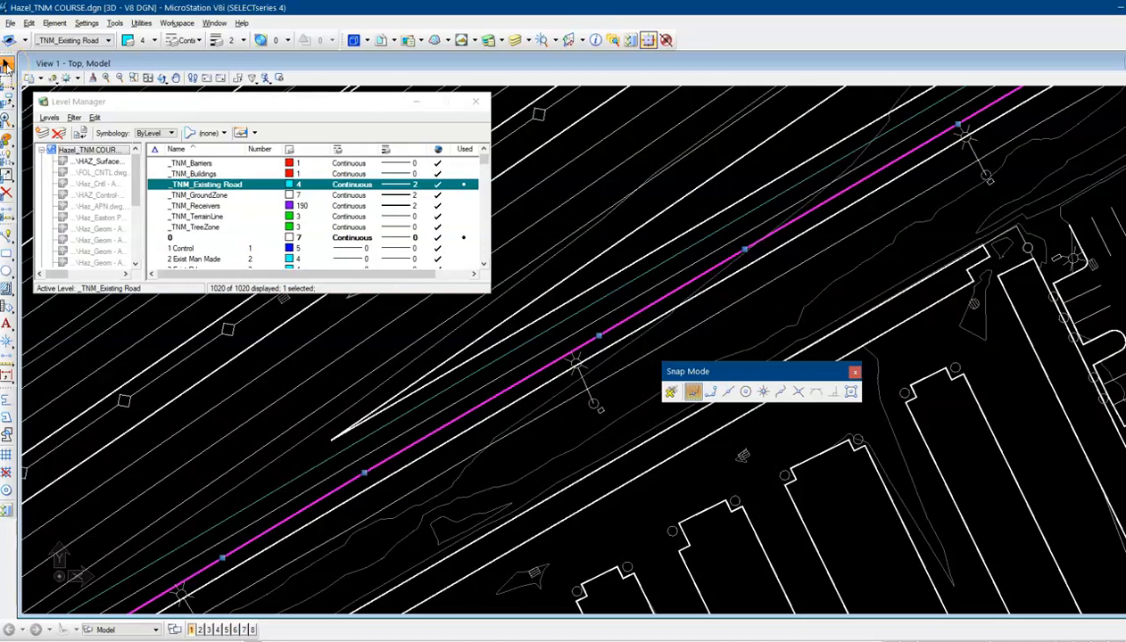
{"action": "left_click", "coordinate": [7, 65]}
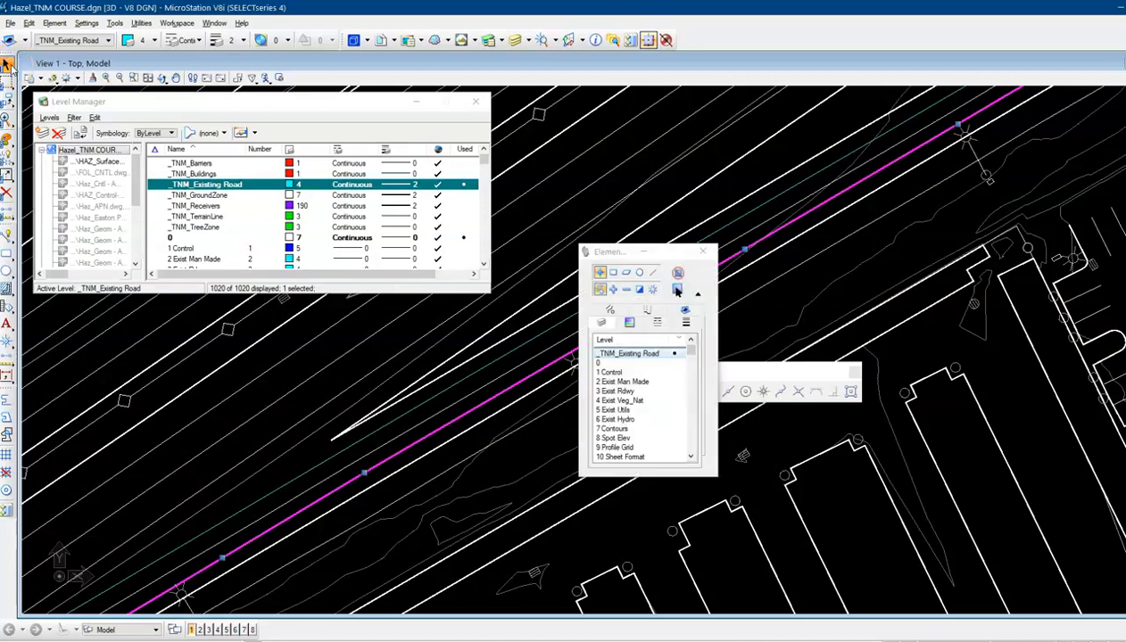
{"action": "left_click", "coordinate": [700, 253]}
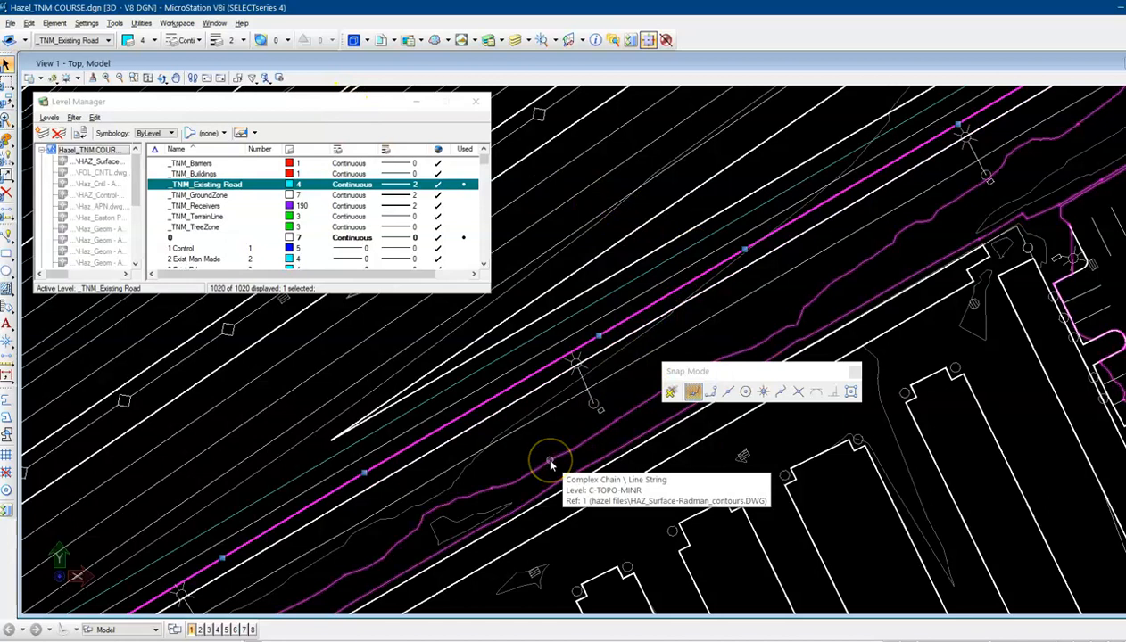
{"action": "left_click", "coordinate": [498, 486]}
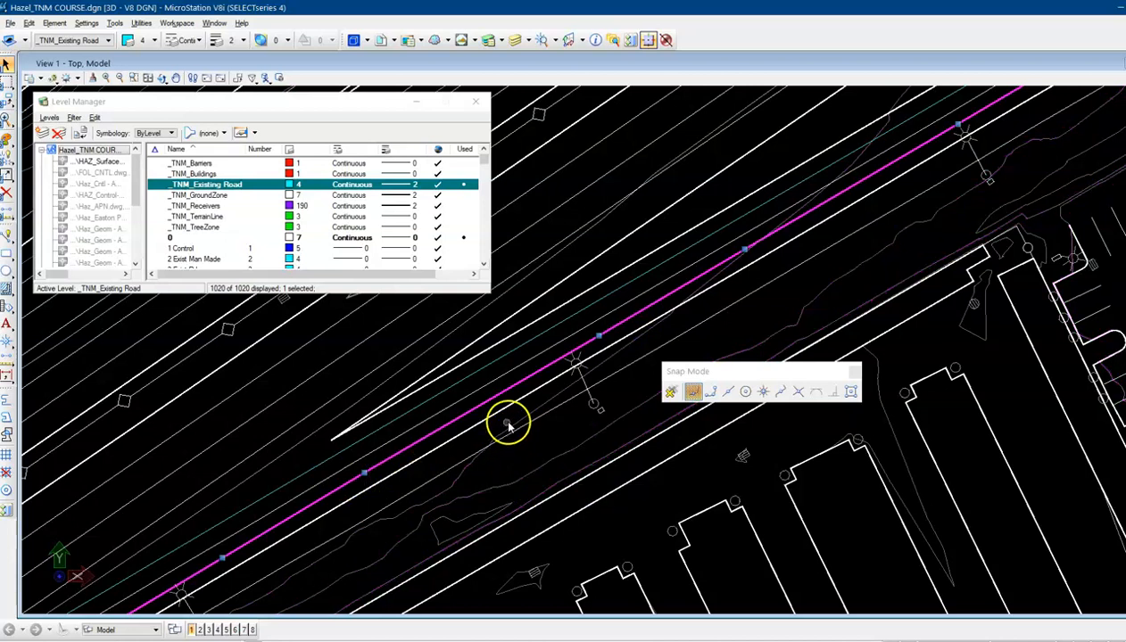
{"action": "left_click", "coordinate": [675, 396]}
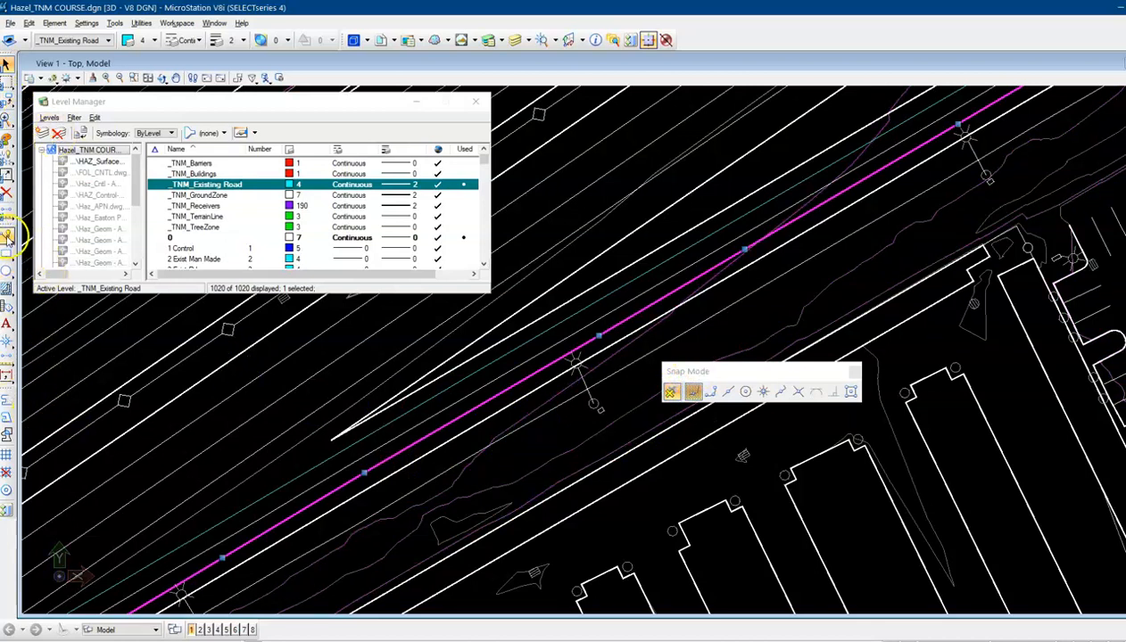
Place a short SmartLine segment across the road edge near the light pole
{"action": "left_click", "coordinate": [8, 233]}
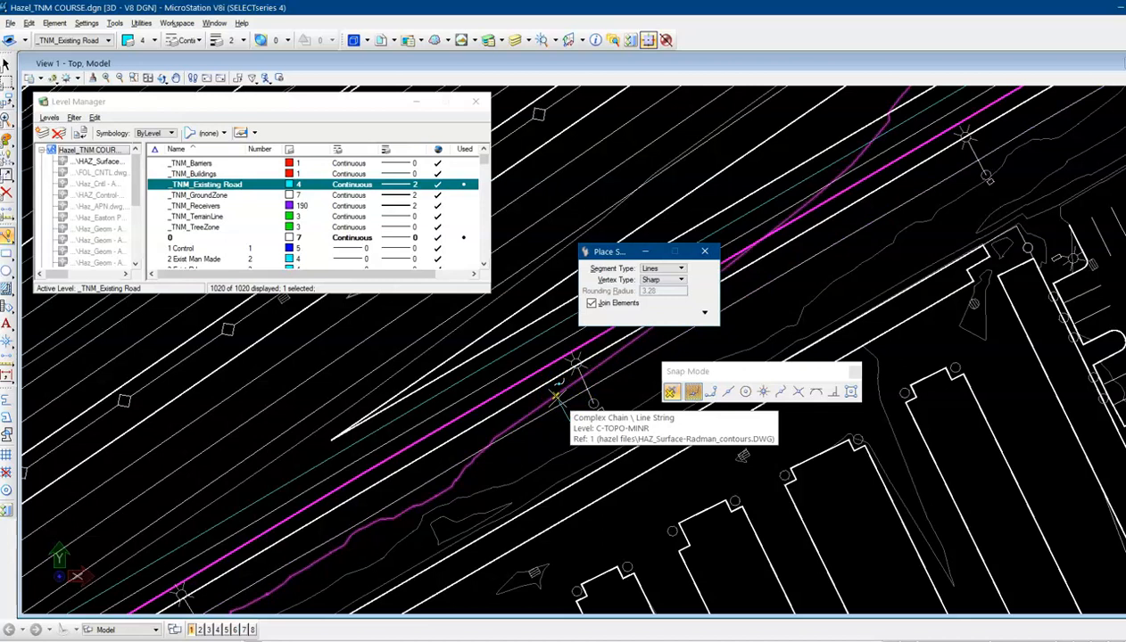
{"action": "left_click", "coordinate": [556, 395]}
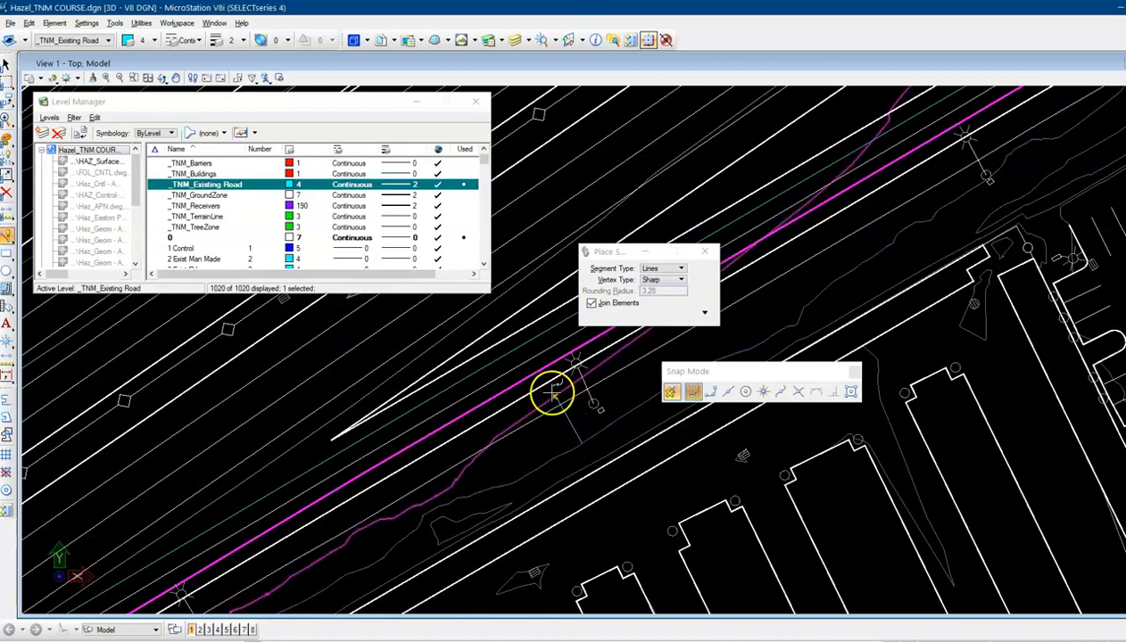
{"action": "left_click", "coordinate": [578, 440]}
{"action": "left_click", "coordinate": [555, 395]}
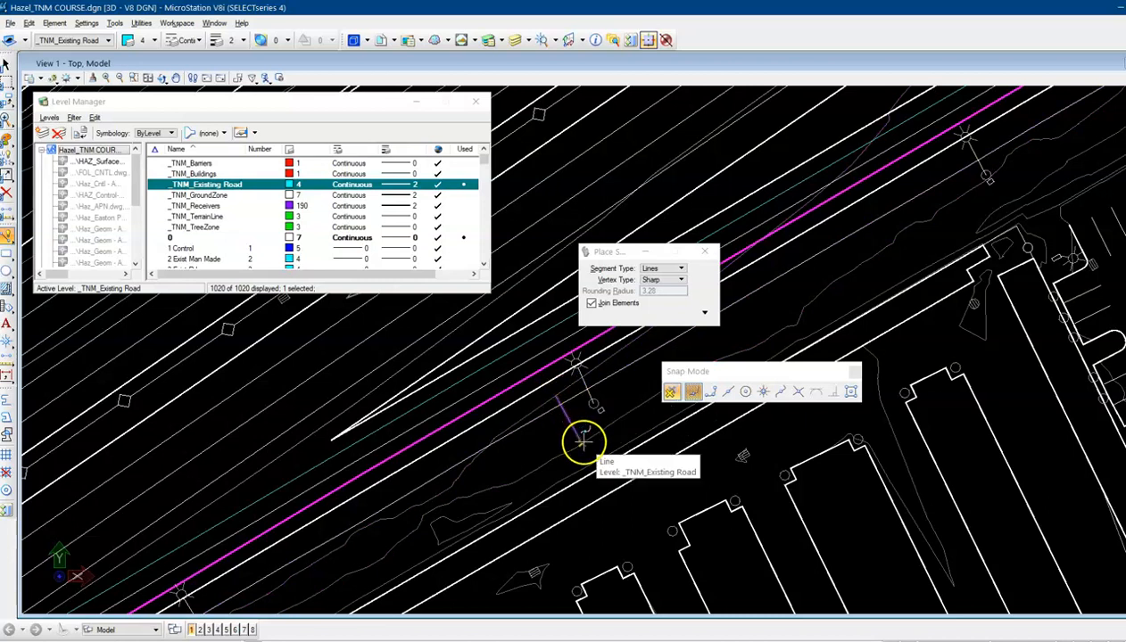
Turn off AccuSnap, closing the Snap Mode palette, and delete the short test SmartLine segment
{"action": "left_click", "coordinate": [672, 394]}
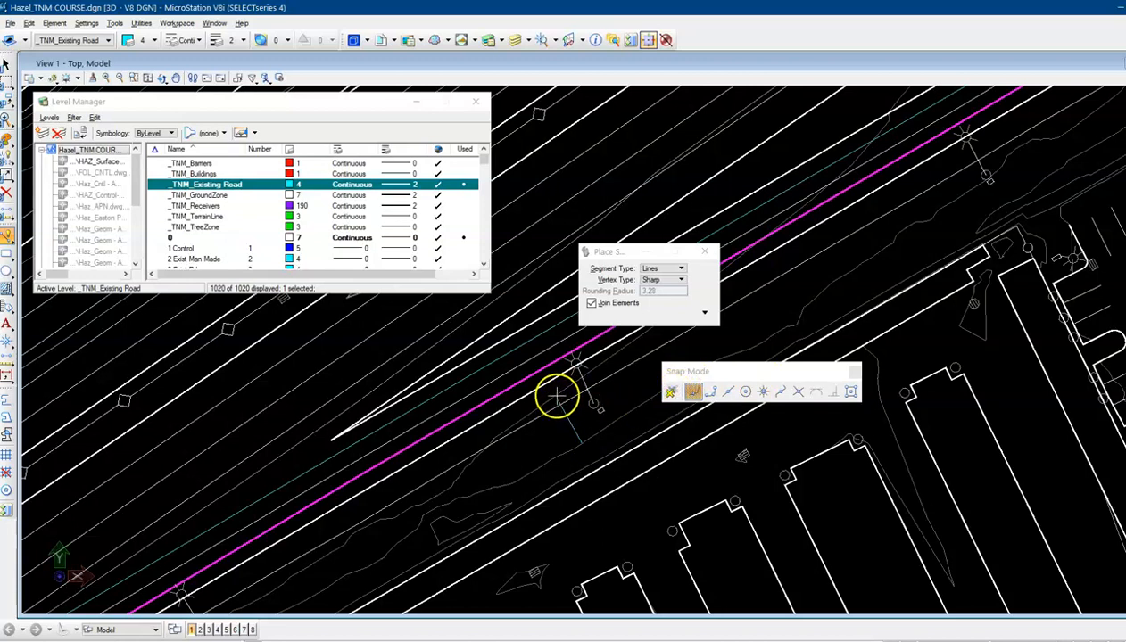
{"action": "left_click", "coordinate": [853, 373]}
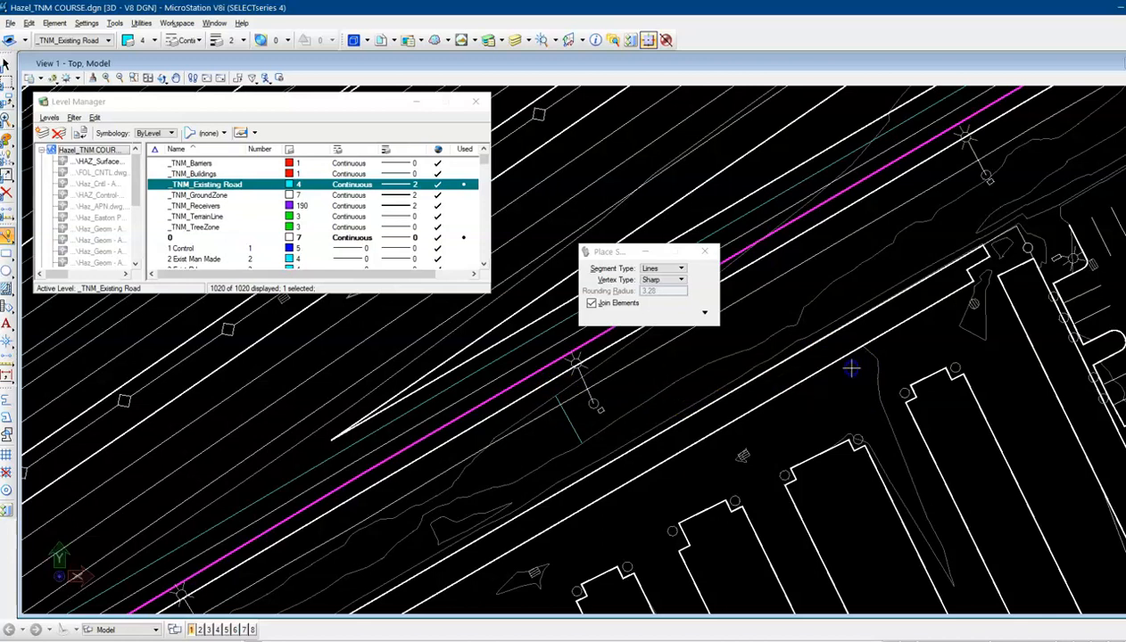
{"action": "left_click", "coordinate": [6, 65]}
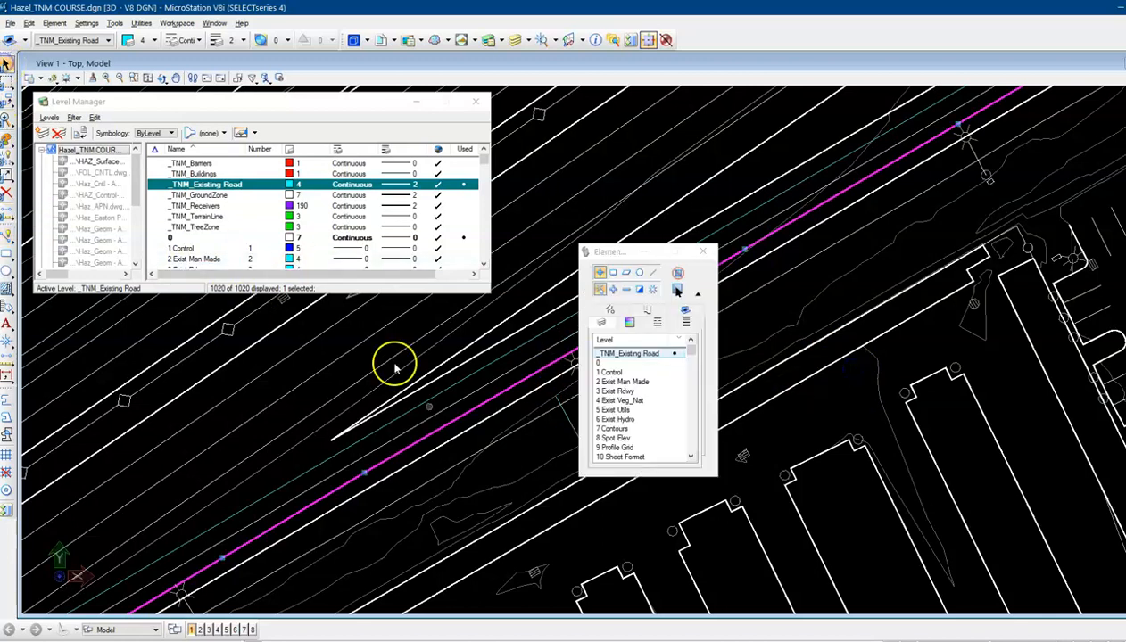
{"action": "left_click", "coordinate": [568, 425]}
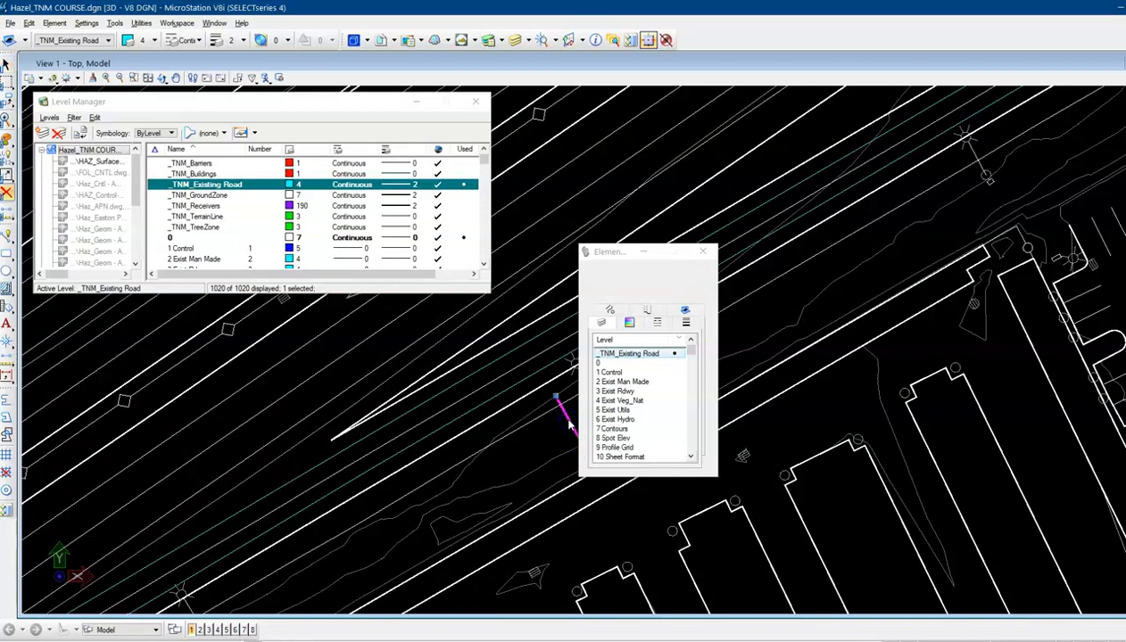
{"action": "key", "text": "Delete"}
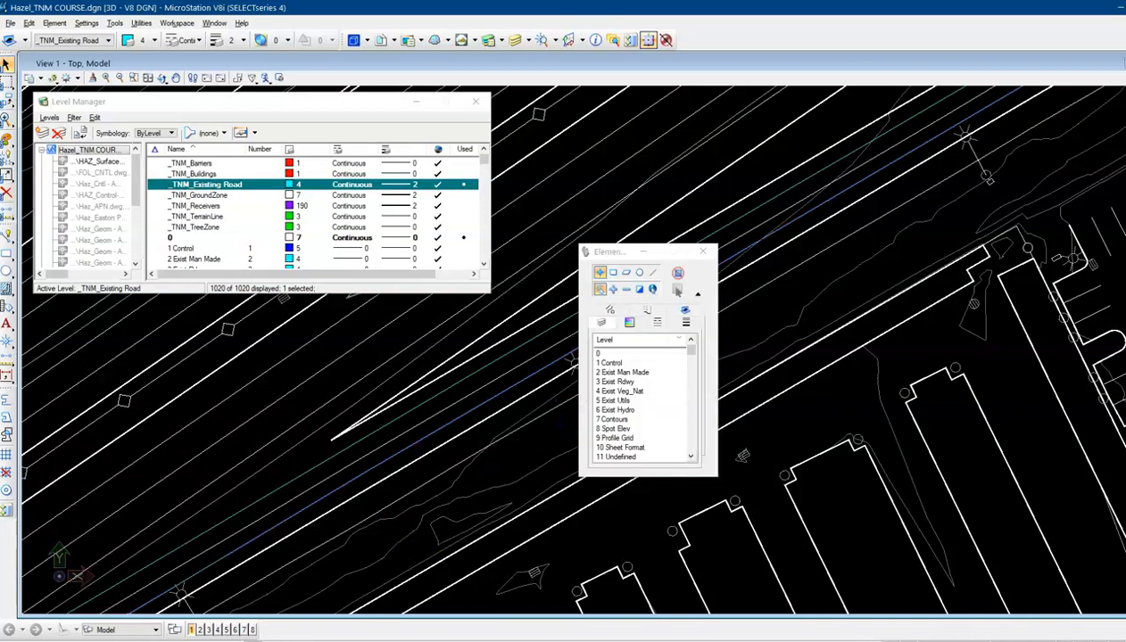